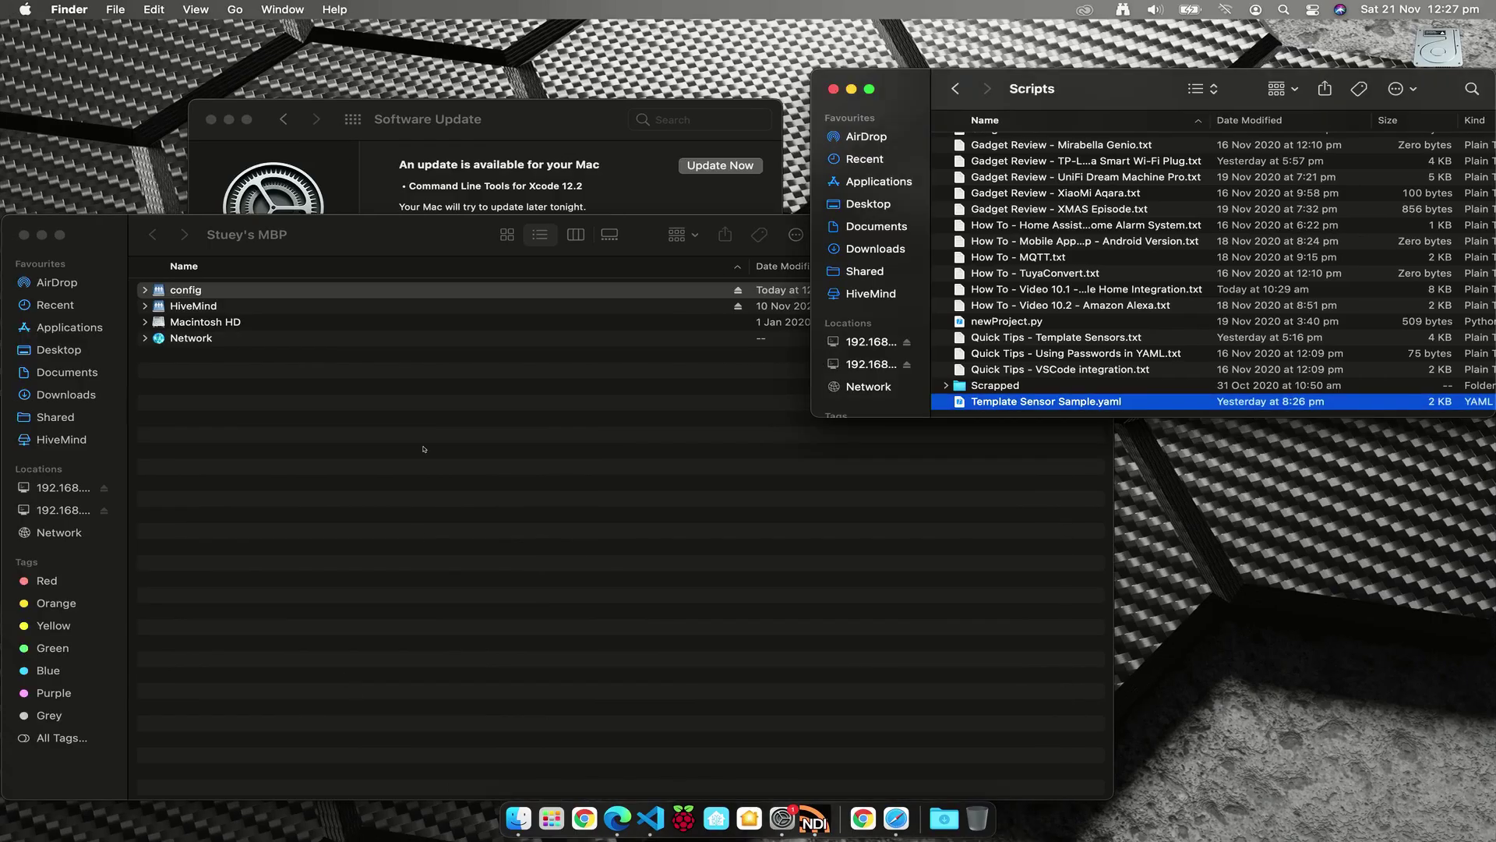
Close the Scripts folder window and switch to Visual Studio Code with the Home Assistant YAML configuration.
{"action": "key", "text": "super+w"}
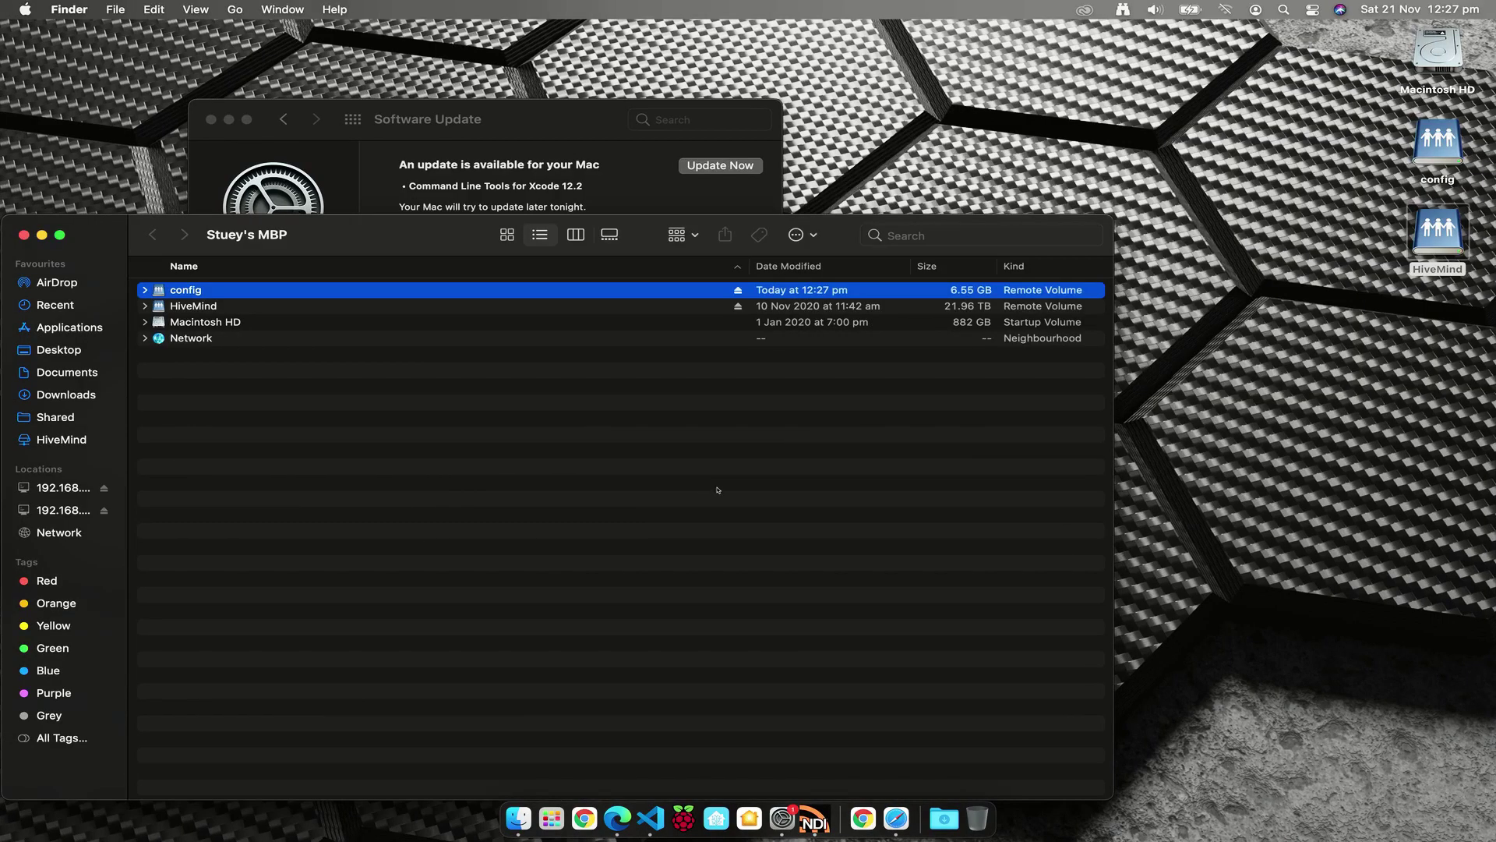
{"action": "key", "text": "super+w"}
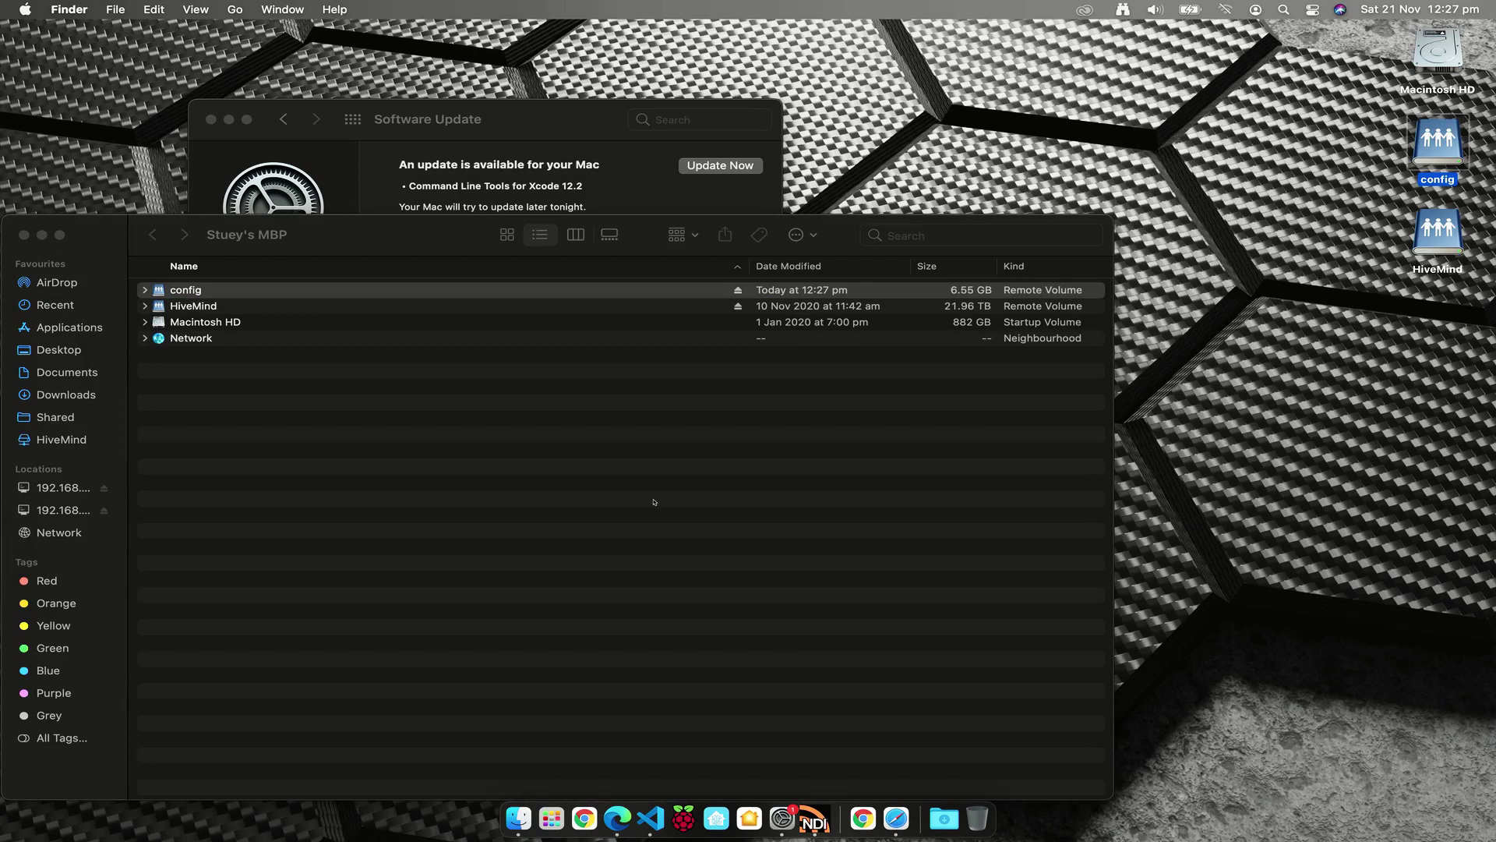
{"action": "key", "text": "ctrl+Right"}
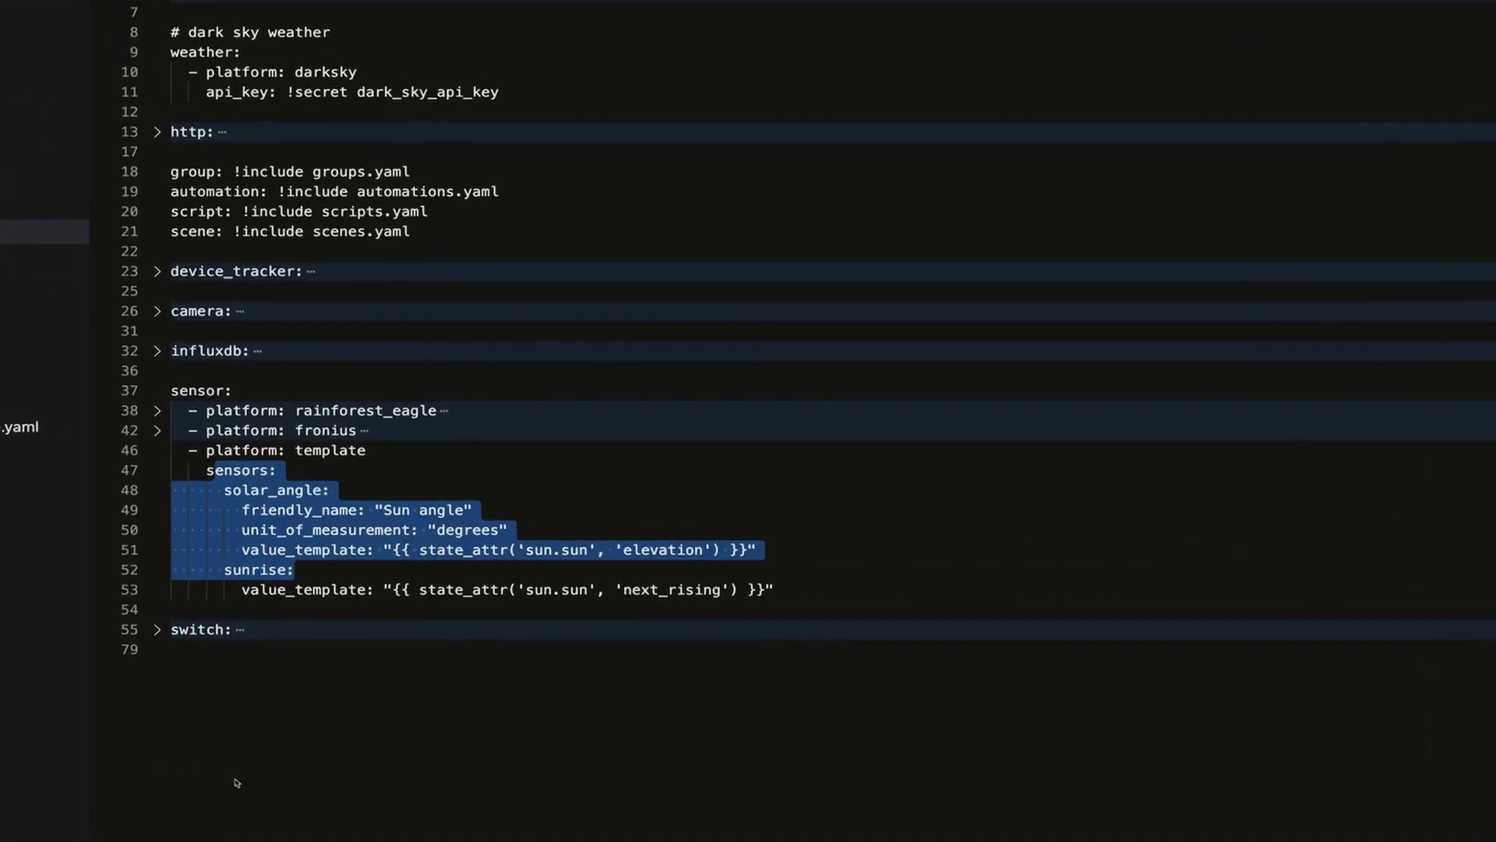
Examine the sensor section, the template platform line and the solar_angle value template in the configuration file.
{"action": "left_click", "coordinate": [294, 570]}
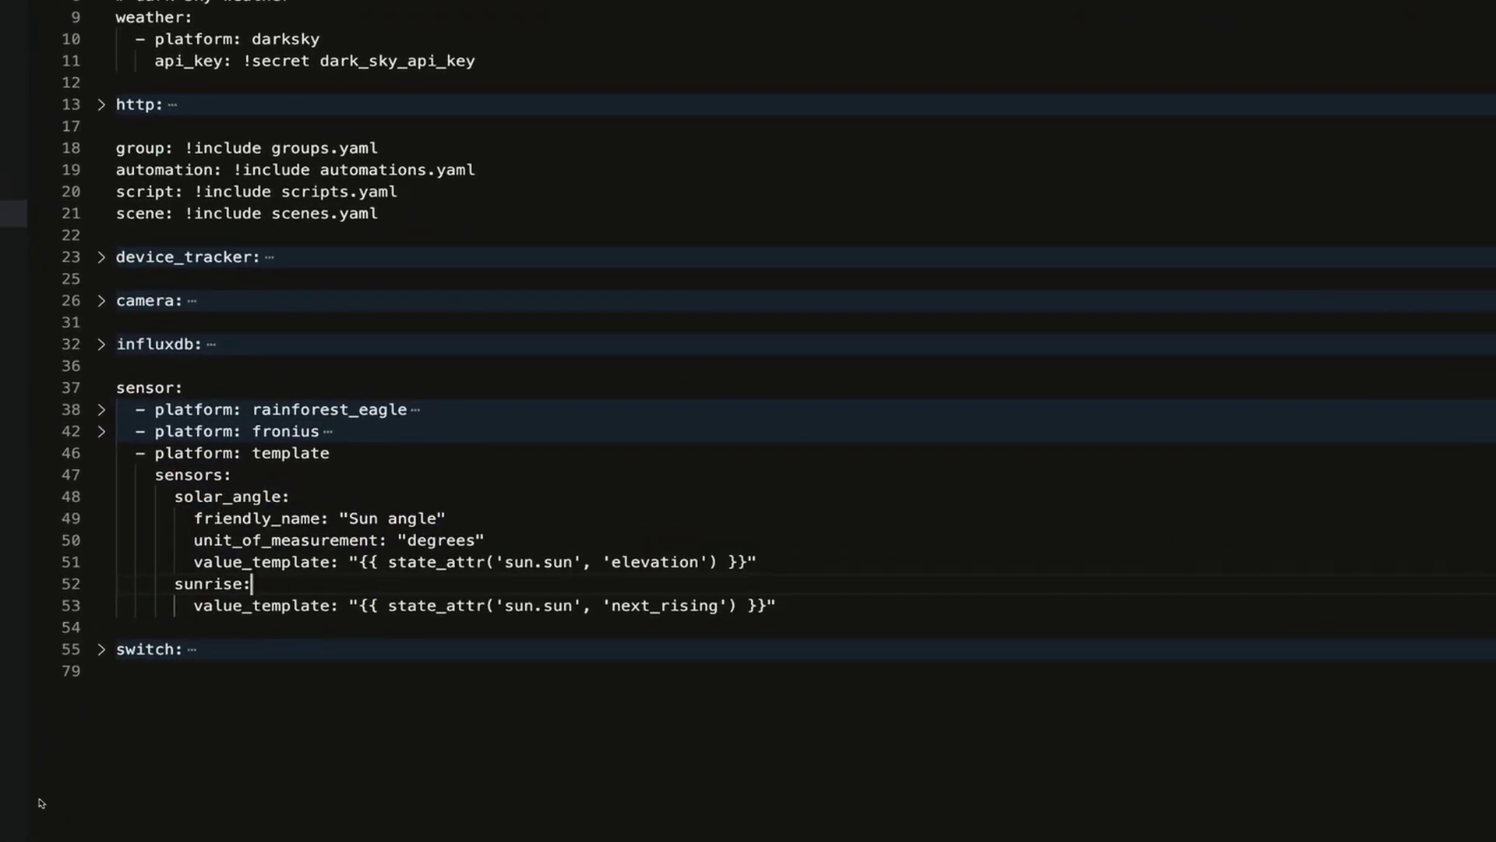
{"action": "left_click_drag", "start_coordinate": [480, 550], "coordinate": [757, 550]}
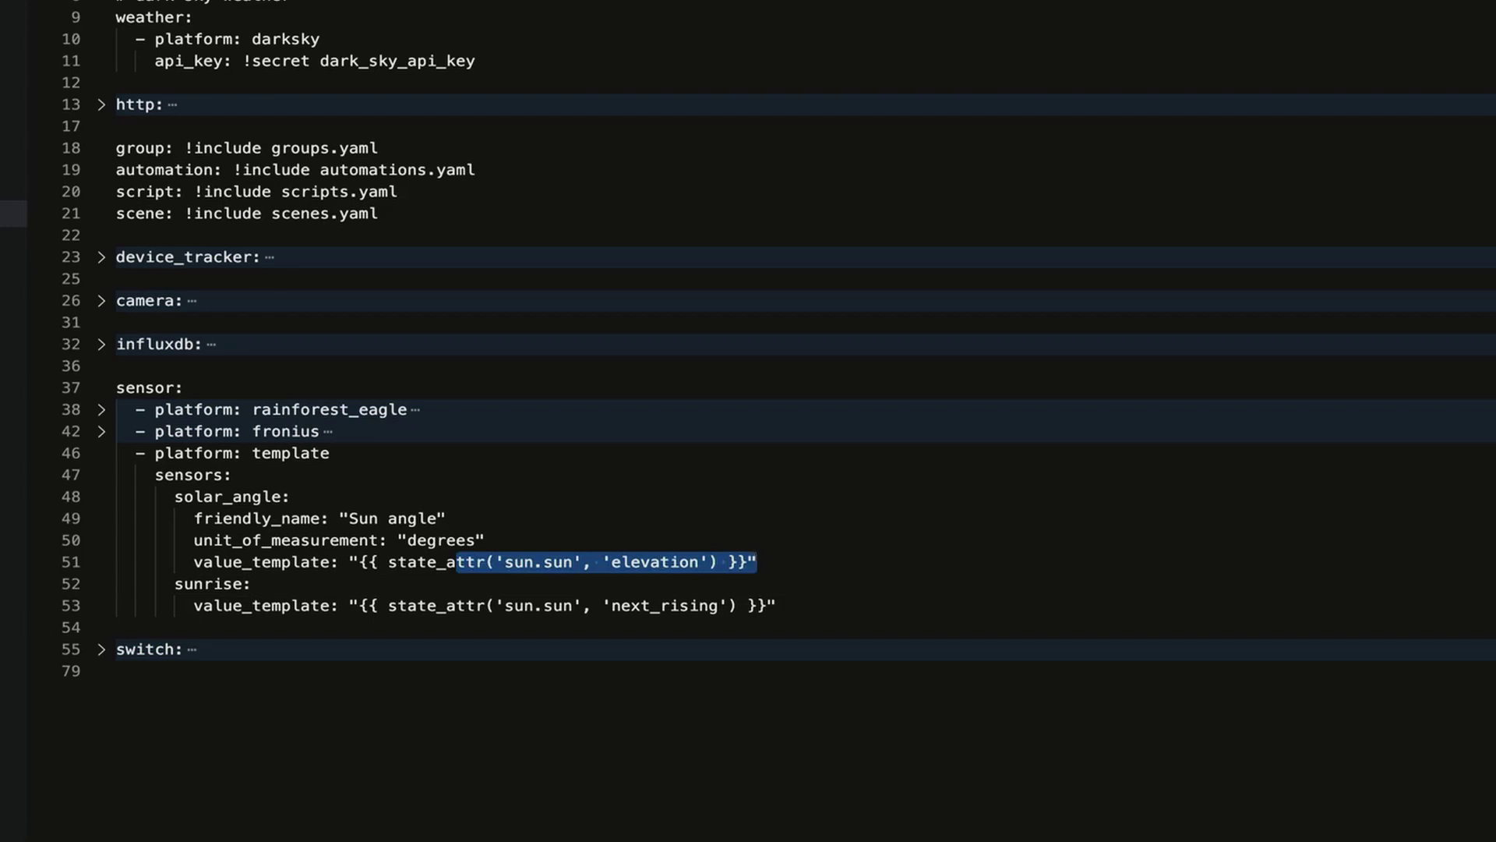
{"action": "left_click_drag", "start_coordinate": [183, 388], "coordinate": [116, 388]}
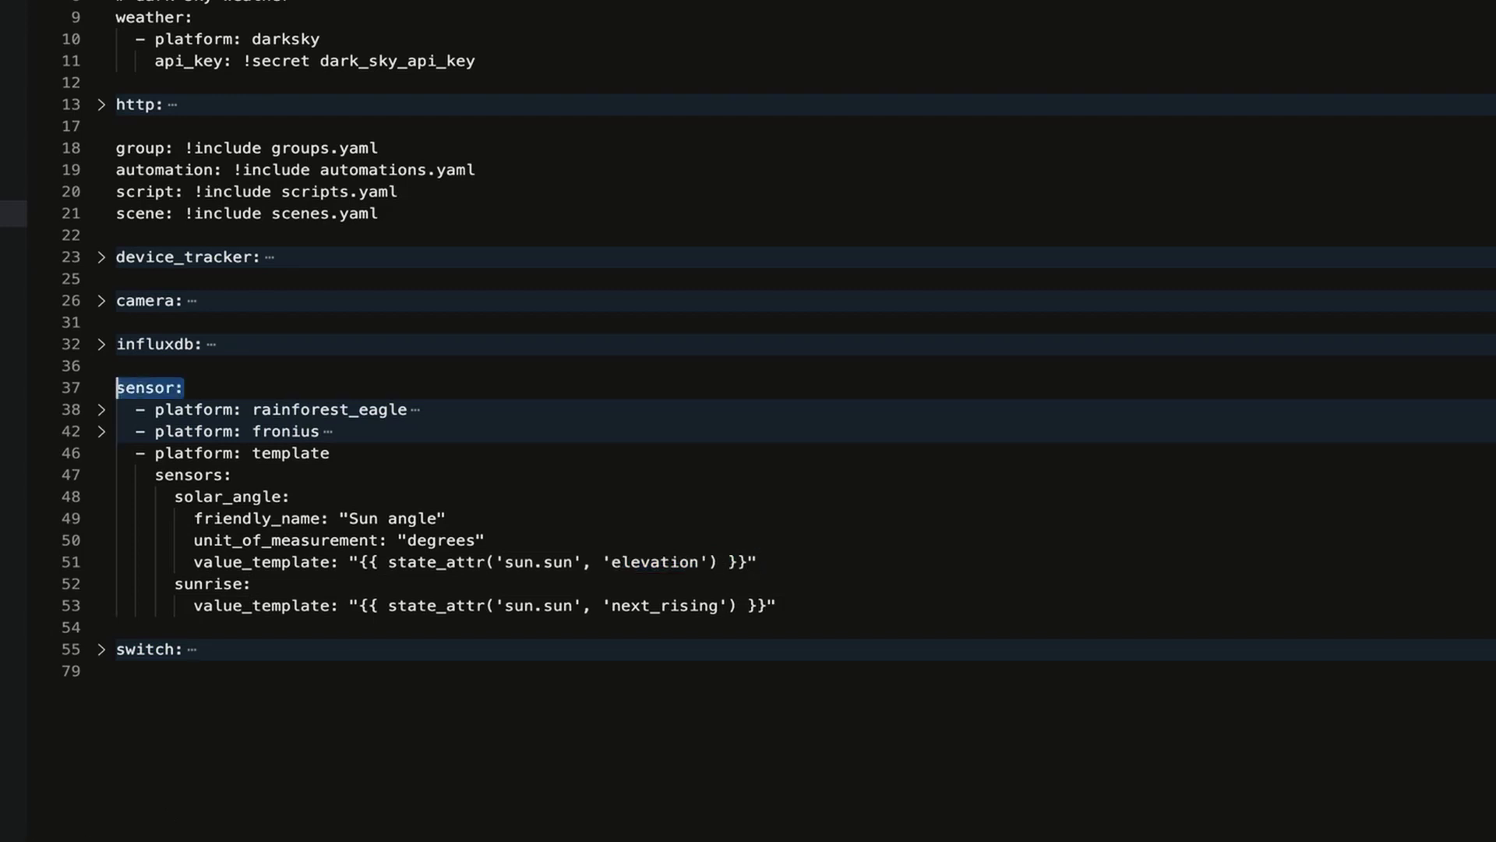
{"action": "left_click", "coordinate": [164, 454]}
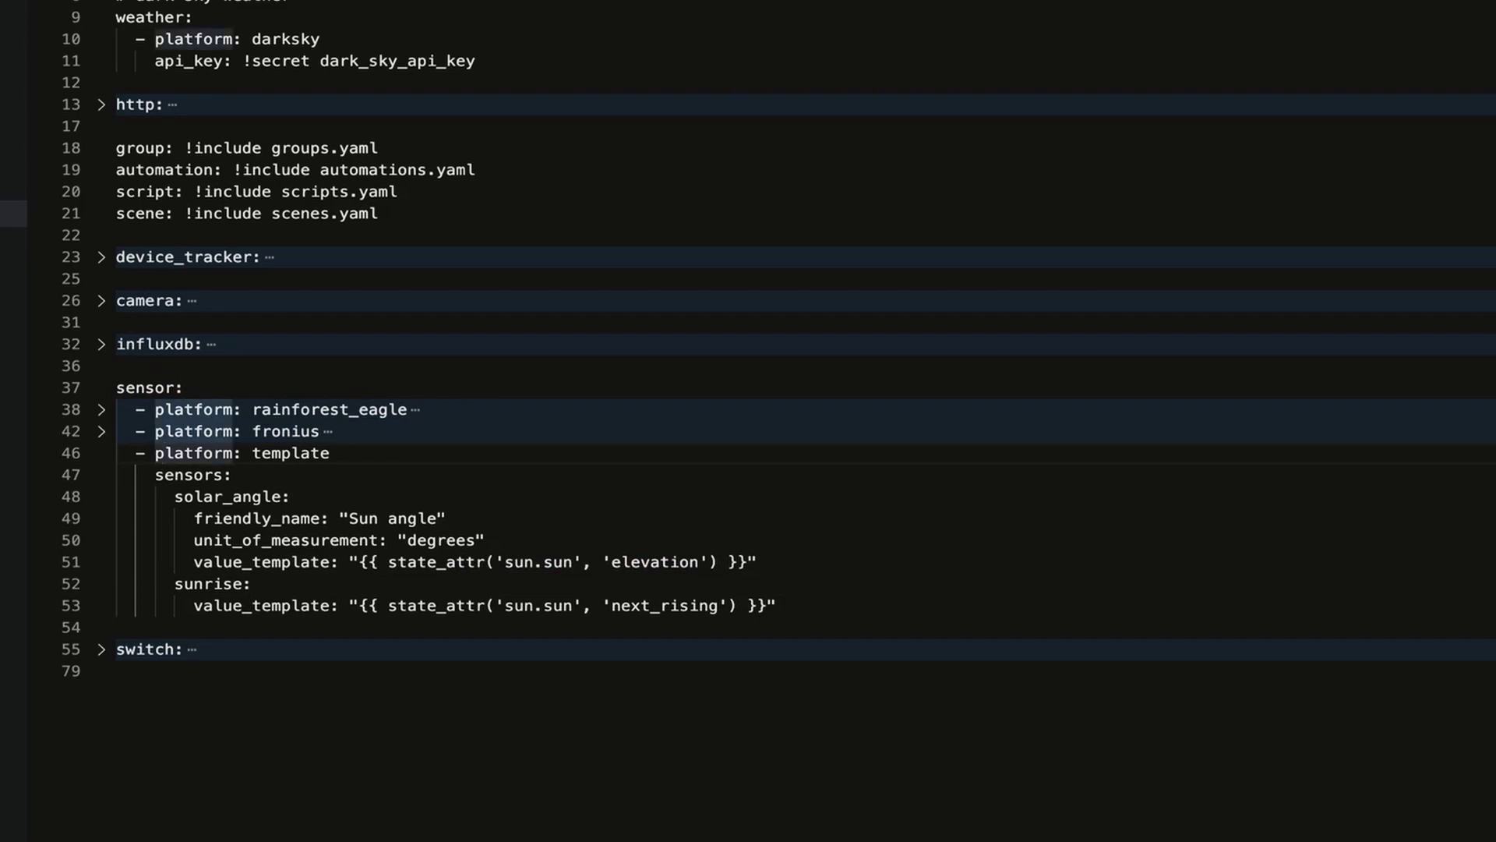
{"action": "left_click_drag", "start_coordinate": [135, 453], "coordinate": [146, 454]}
{"action": "key", "text": "shift+Right"}
{"action": "key", "text": "shift+Right"}
{"action": "key", "text": "shift+Right"}
{"action": "key", "text": "shift+Right"}
{"action": "key", "text": "shift+Right"}
{"action": "key", "text": "shift+Right"}
{"action": "key", "text": "shift+Right"}
{"action": "key", "text": "shift+Right"}
{"action": "key", "text": "shift+Right"}
{"action": "key", "text": "shift+Right"}
{"action": "key", "text": "shift+Right"}
{"action": "key", "text": "shift+Right"}
{"action": "key", "text": "shift+Right"}
{"action": "key", "text": "shift+Right"}
{"action": "key", "text": "shift+Right"}
{"action": "key", "text": "shift+Right"}
{"action": "key", "text": "shift+Right"}
{"action": "key", "text": "shift+Right"}
{"action": "key", "text": "shift+Right"}
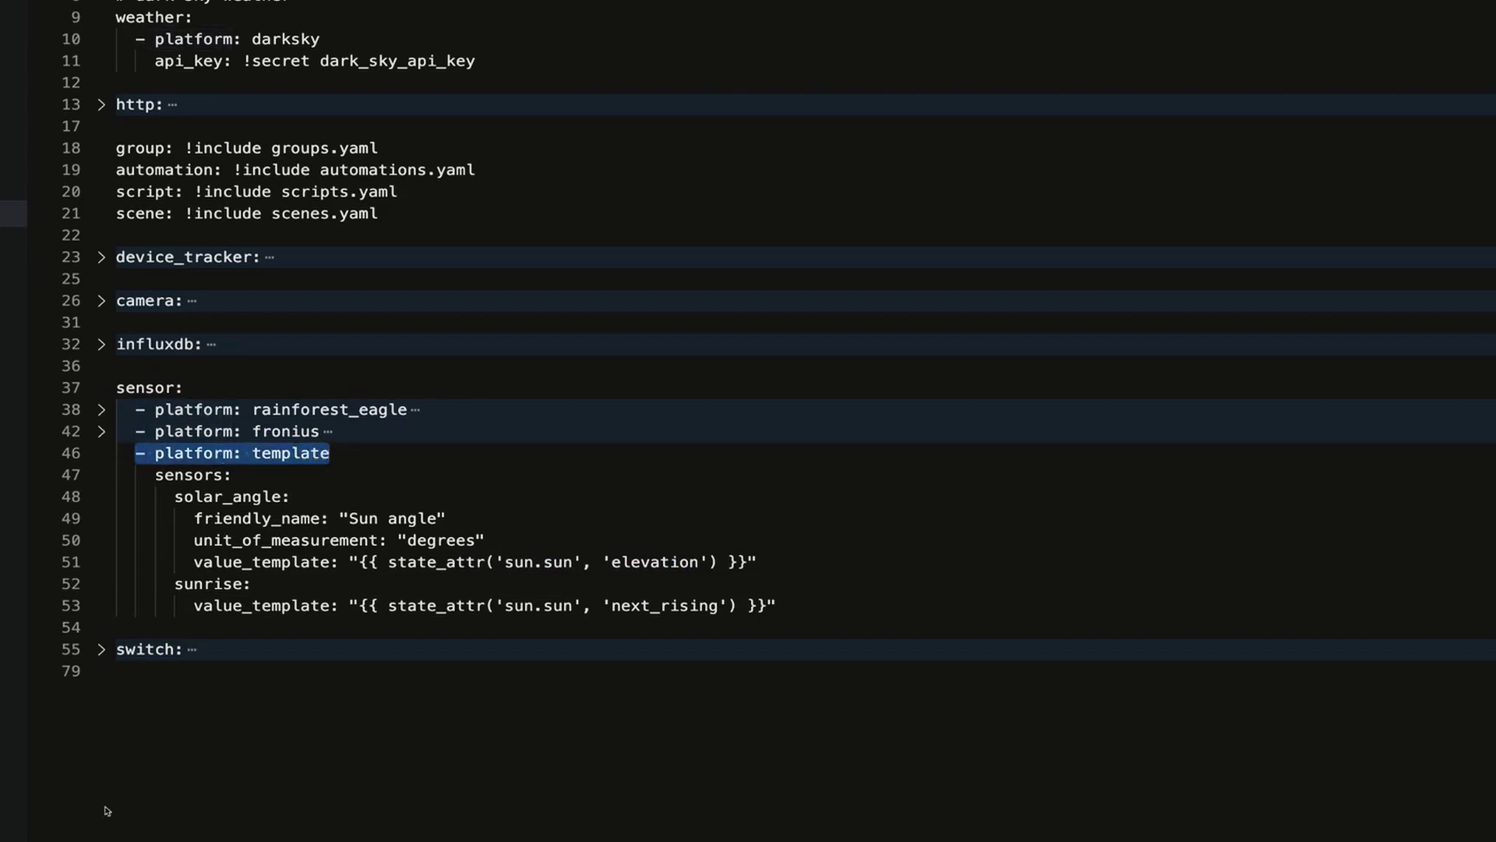
Add a new template sensor entry named tplink_power_w: below the sunrise sensor, indented to the same level.
{"action": "key", "text": "Down"}
{"action": "key", "text": "Down"}
{"action": "key", "text": "Down"}
{"action": "key", "text": "Down"}
{"action": "key", "text": "Down"}
{"action": "key", "text": "Down"}
{"action": "key", "text": "Down"}
{"action": "key", "text": "Down"}
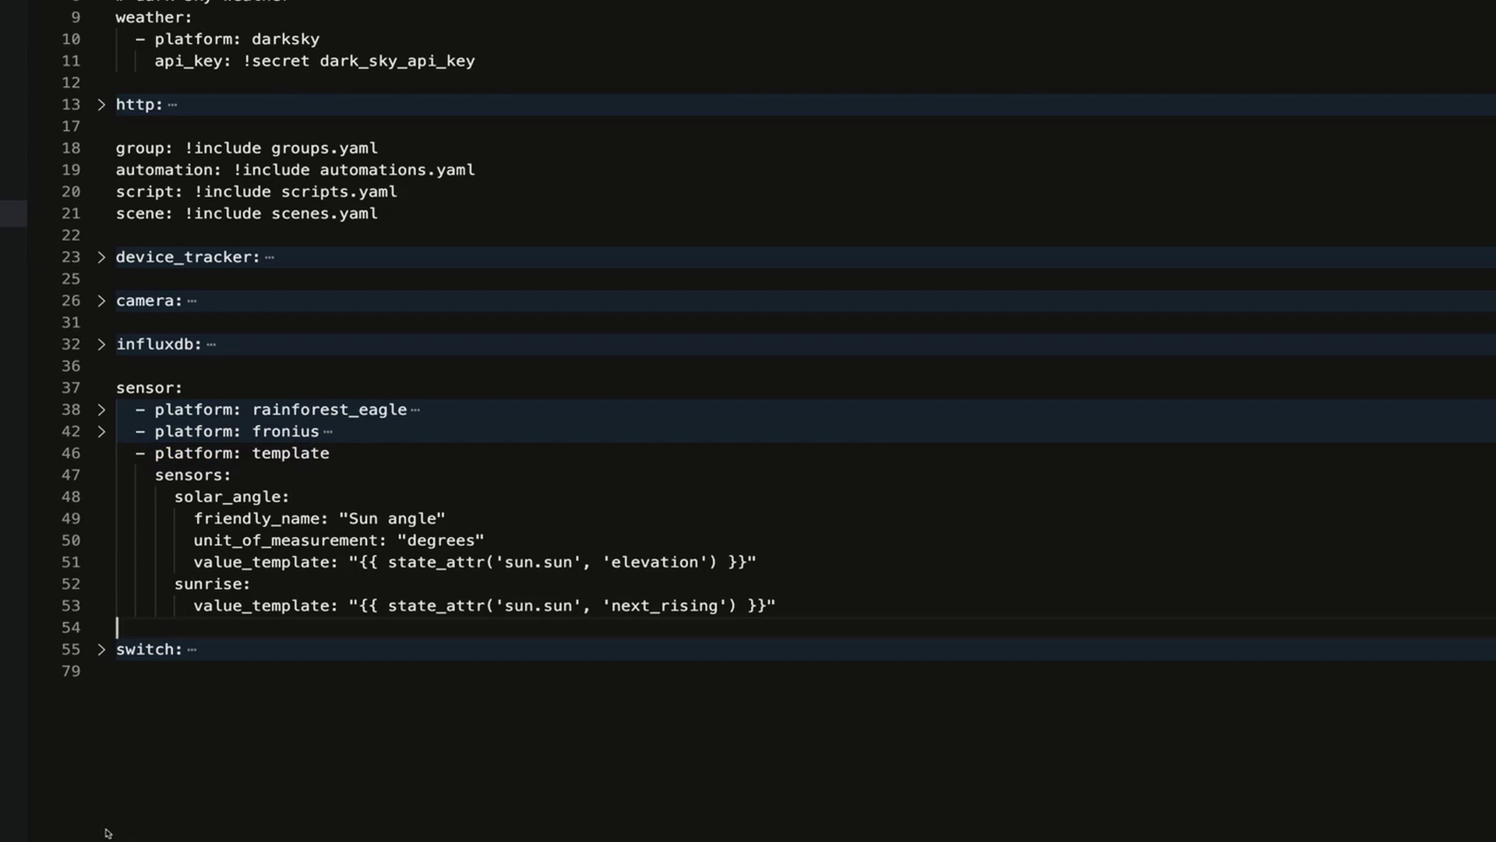
{"action": "key", "text": "Tab"}
{"action": "key", "text": "Tab"}
{"action": "key", "text": "Tab"}
{"action": "type", "text": "tplink_power_w:"}
{"action": "key", "text": "Return"}
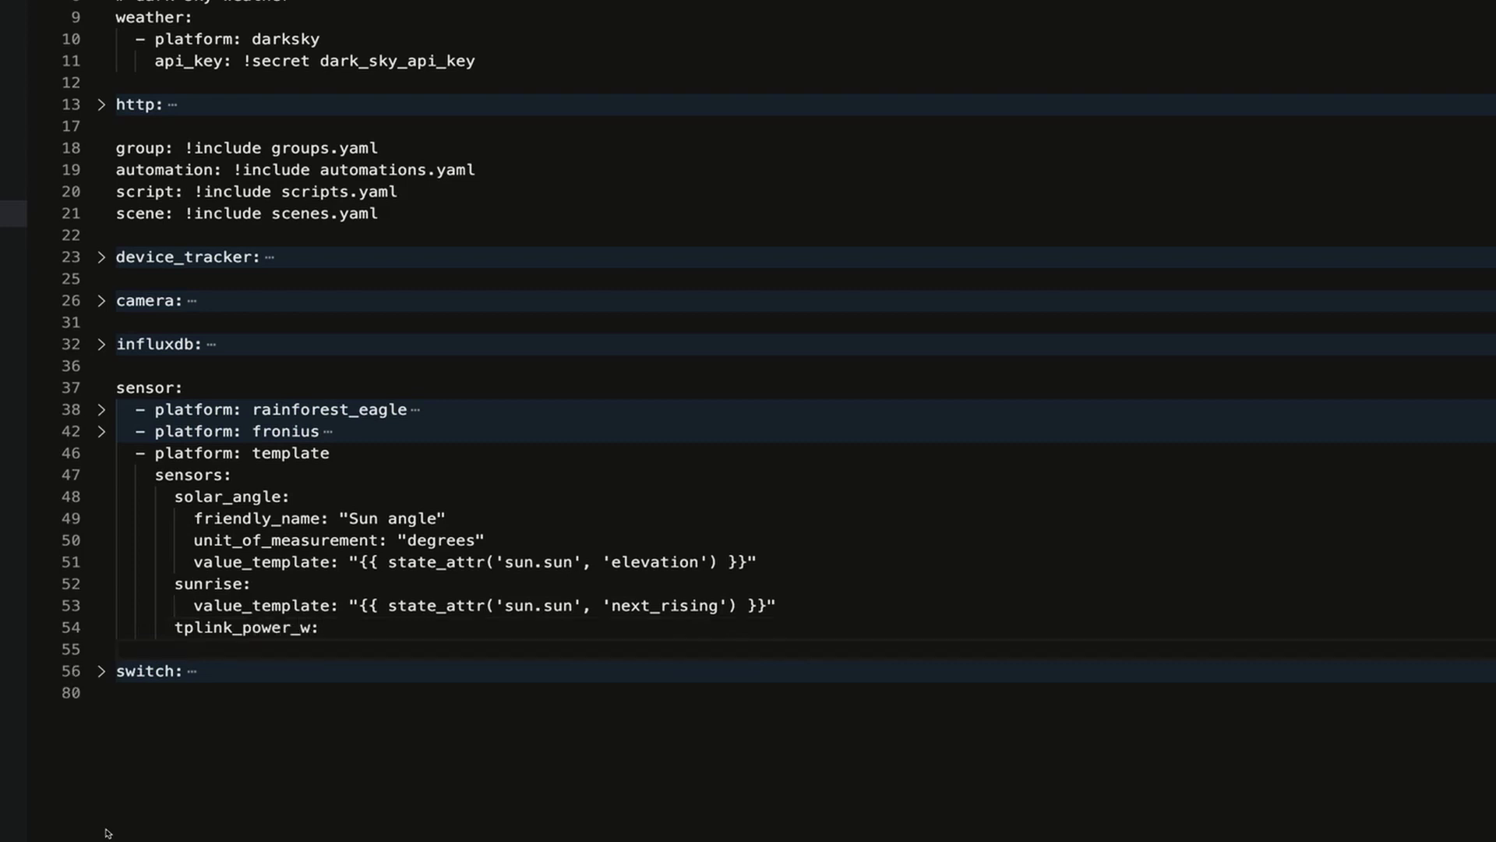
Give the tplink_power_w sensor the indented line friendly_name: "TPLink Power Consumption".
{"action": "key", "text": "Tab"}
{"action": "type", "text": "friendly_"}
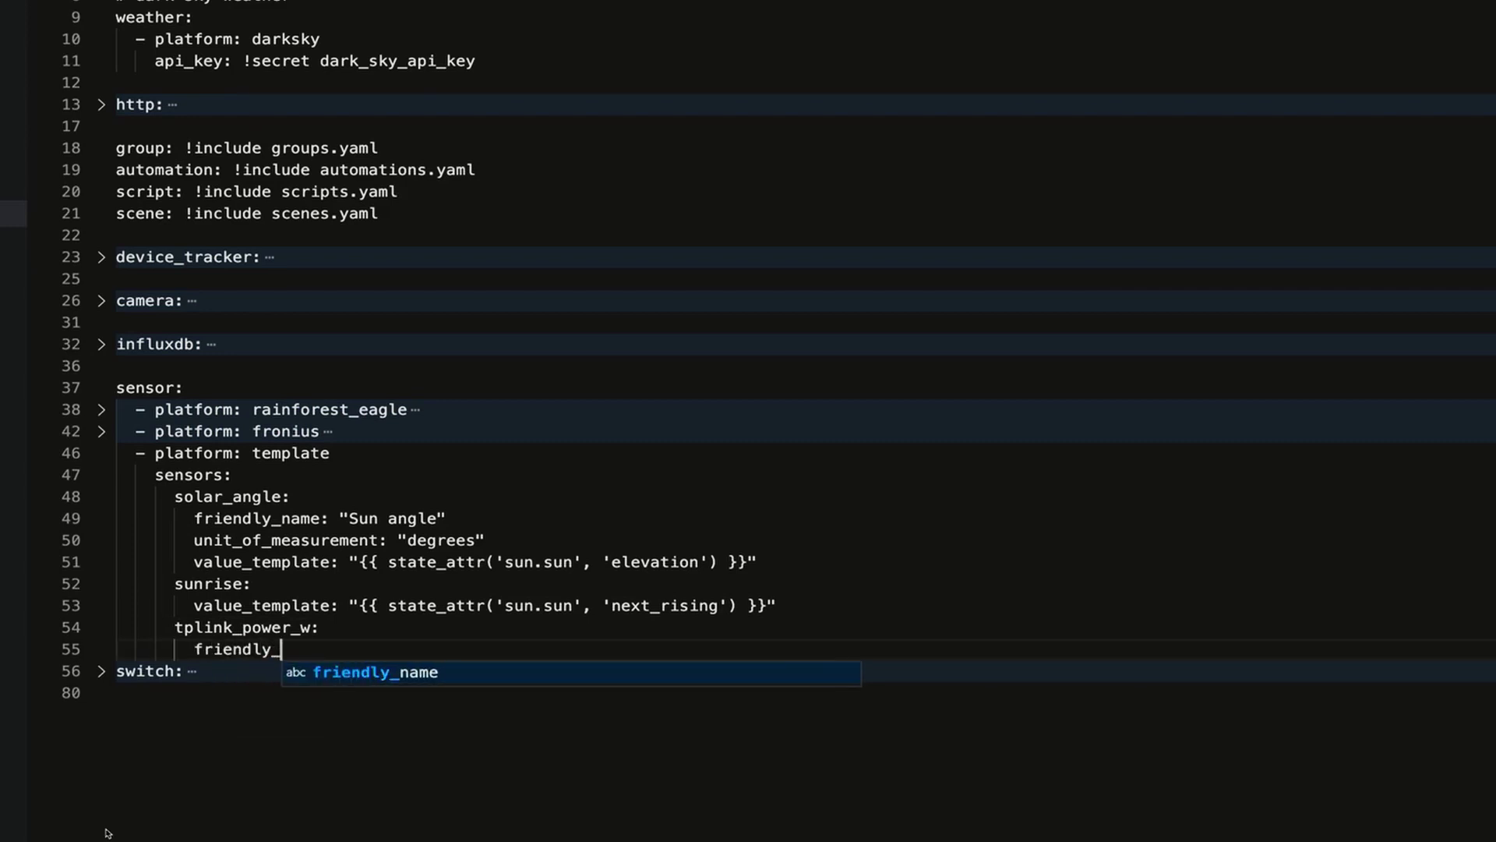
{"action": "type", "text": "name: \""}
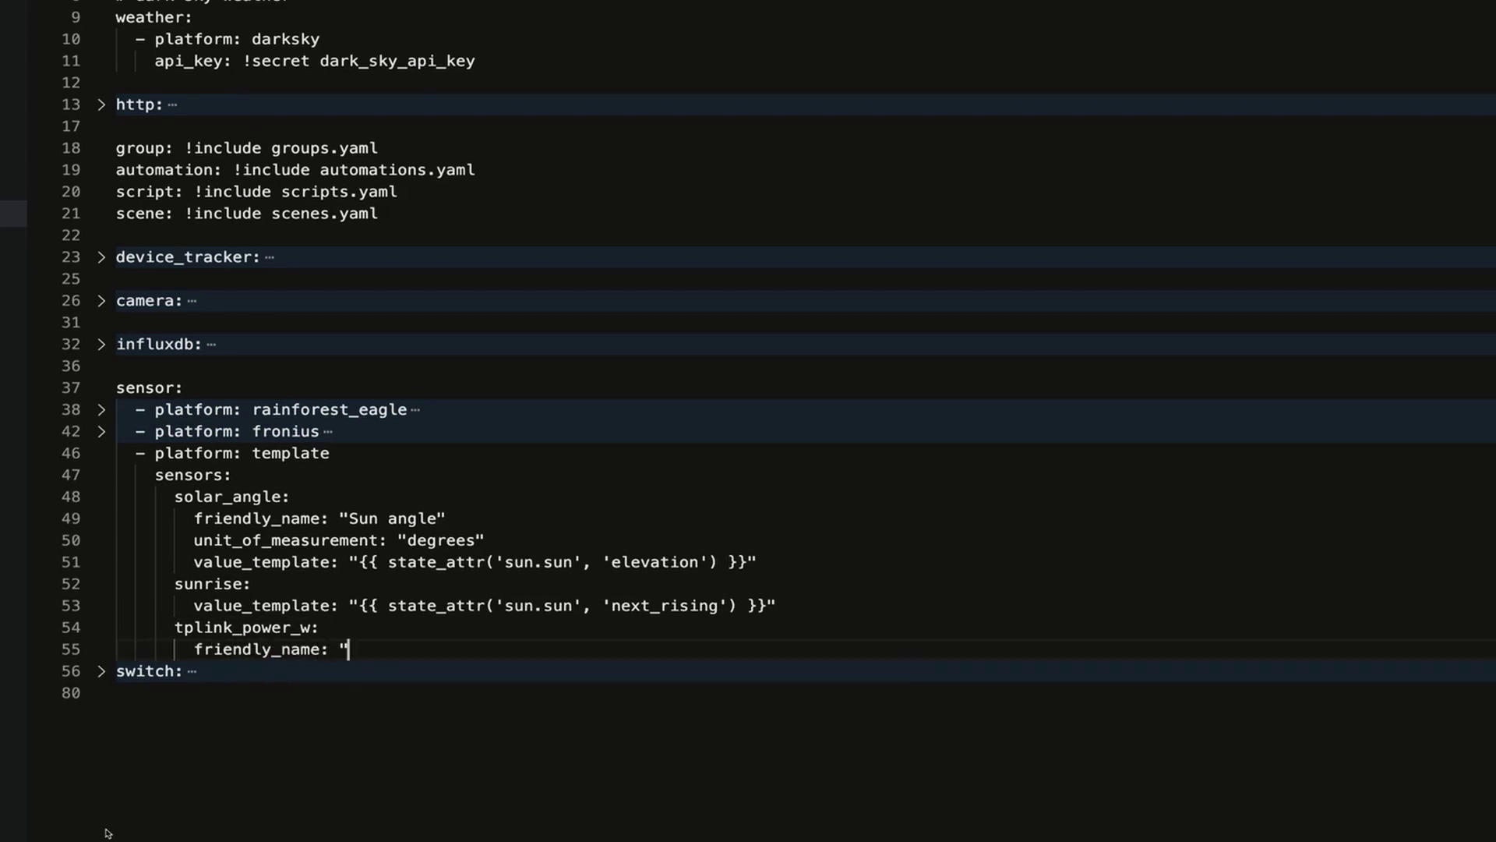
{"action": "type", "text": "TPLink Power C"}
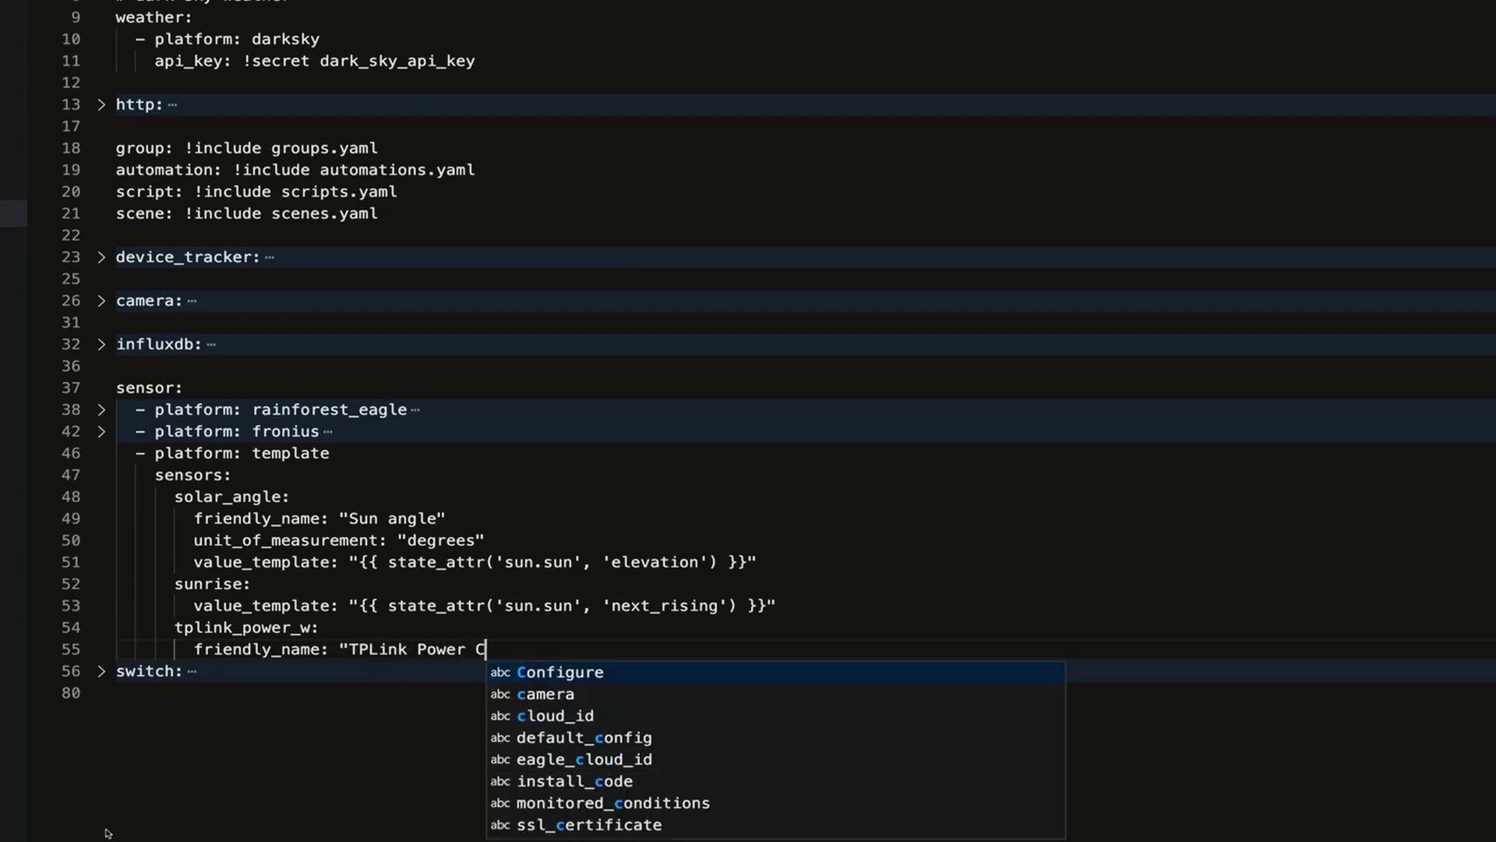
{"action": "type", "text": "onsumption\""}
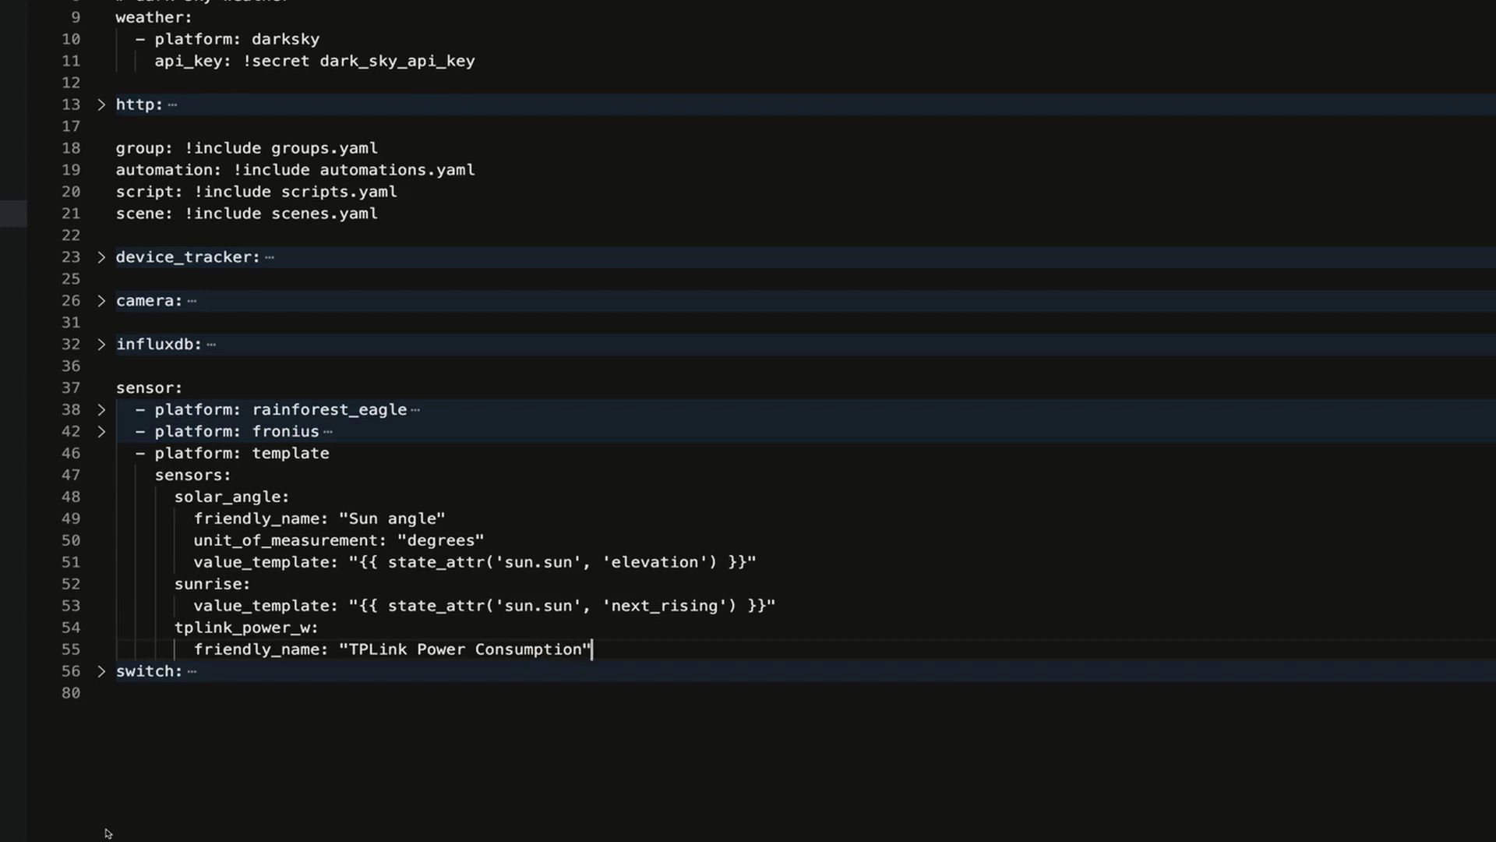
Add the line unit_of_measurement: "Watts" beneath the friendly name of the tplink_power_w sensor.
{"action": "key", "text": "Return"}
{"action": "type", "text": "unit_o"}
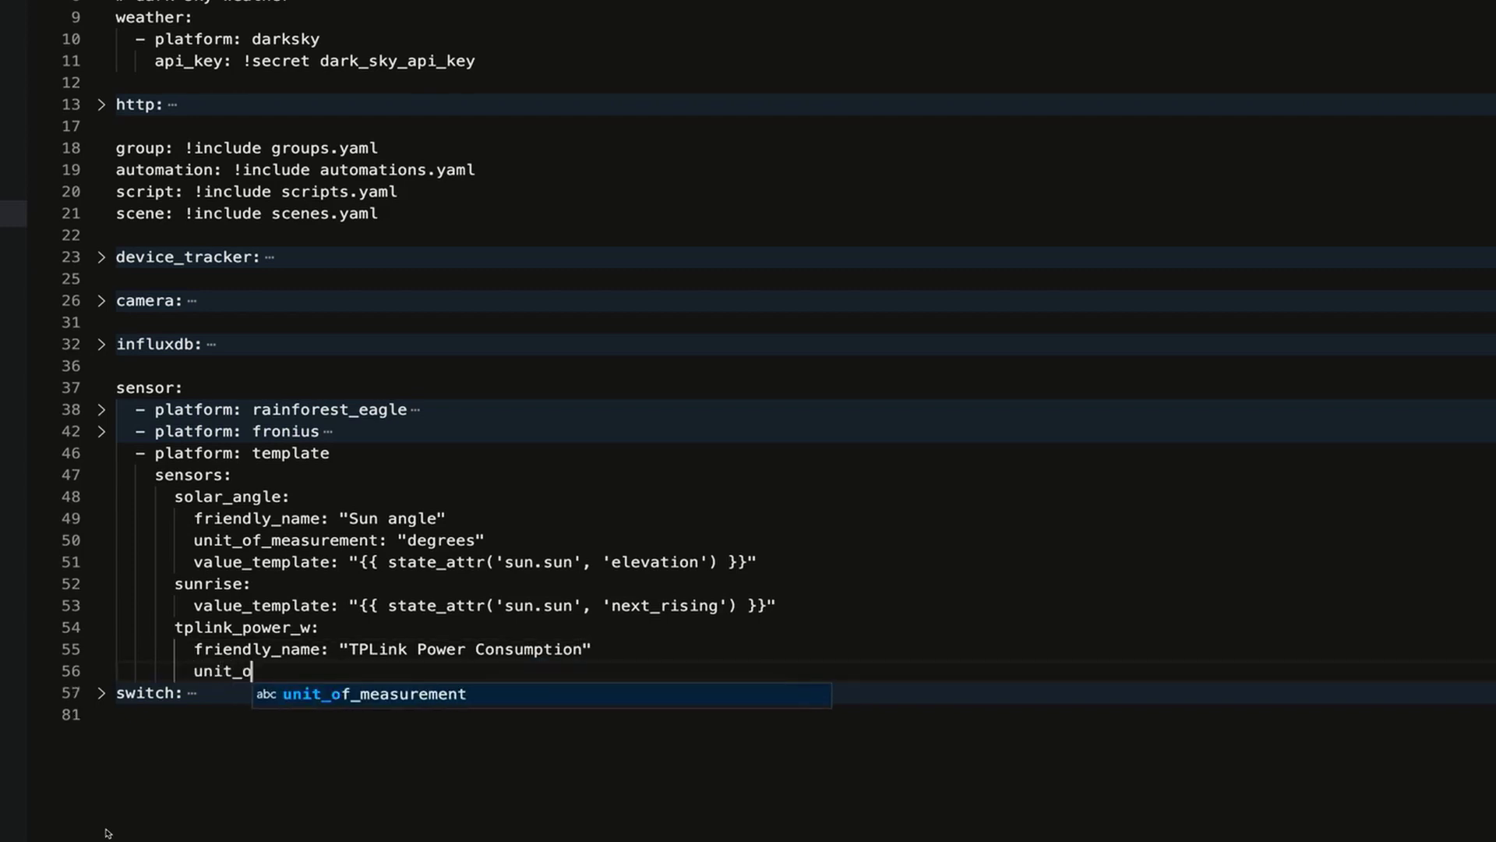
{"action": "type", "text": "f_measur"}
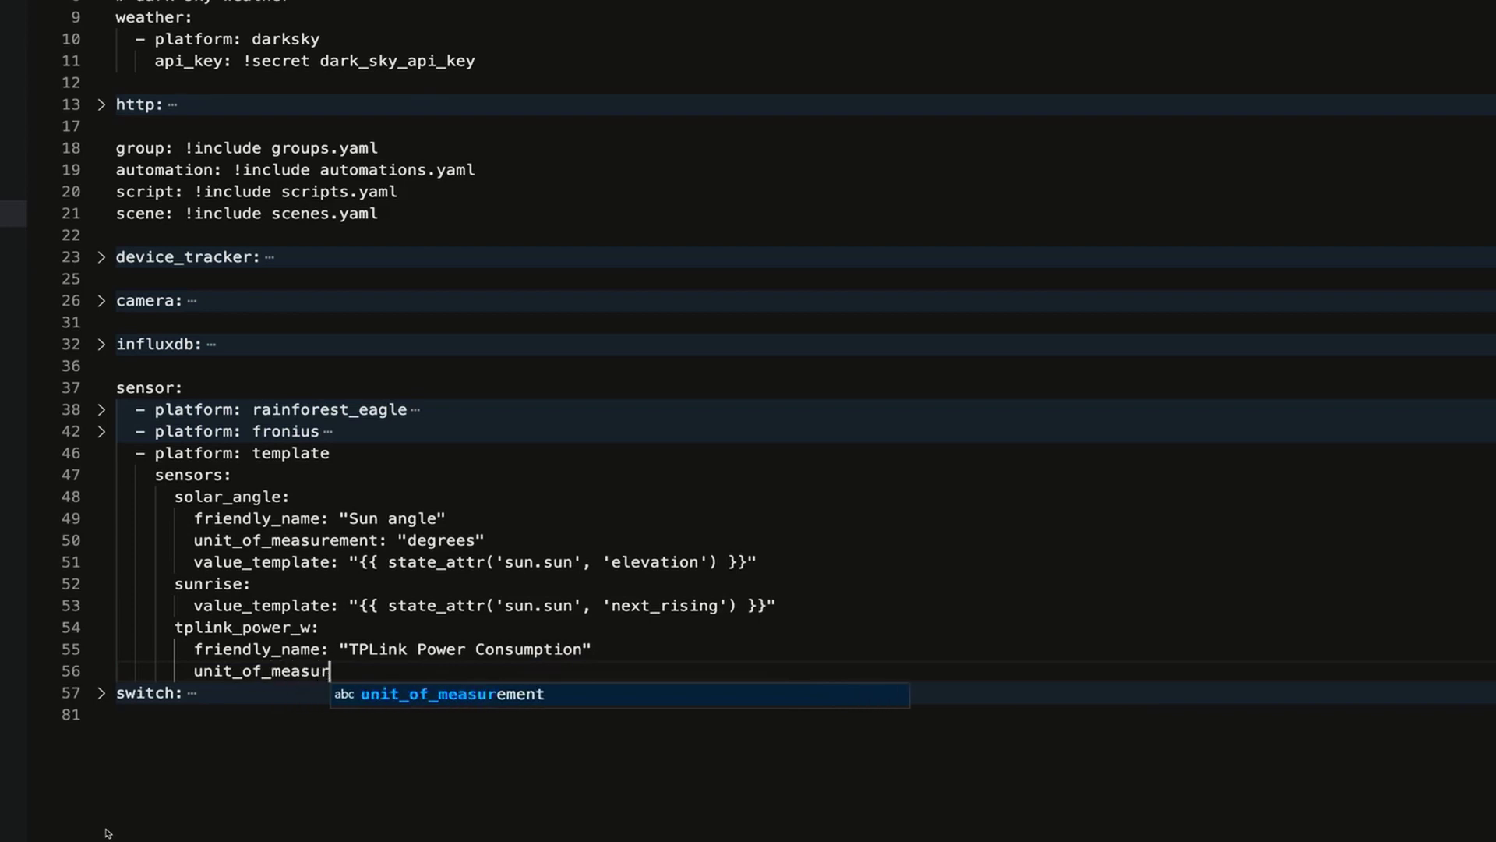
{"action": "type", "text": "ement\" \"W"}
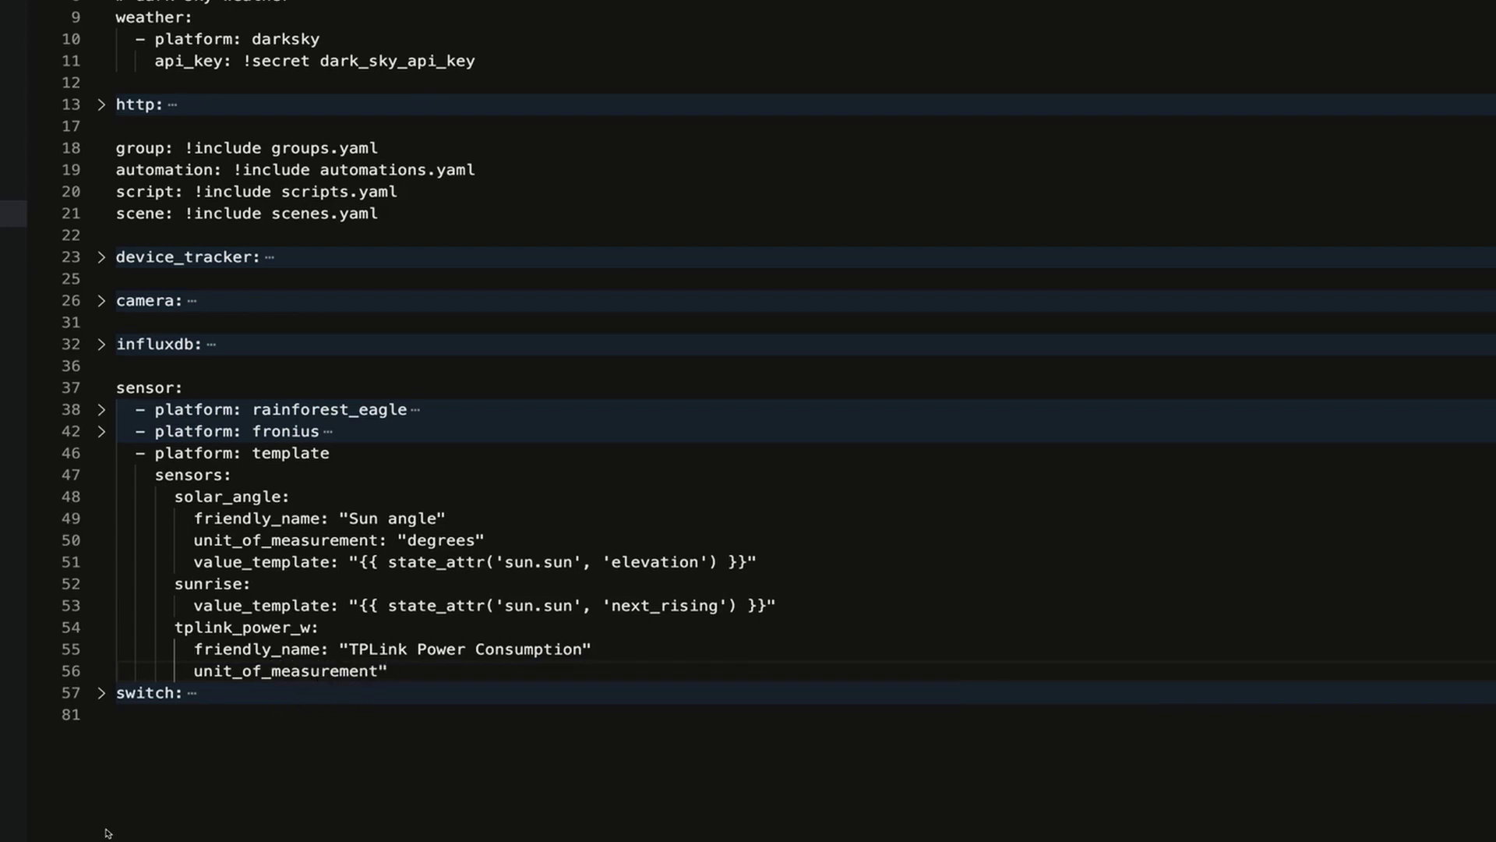
{"action": "type", "text": "atts\""}
{"action": "key", "text": "Left"}
{"action": "key", "text": "Left"}
{"action": "key", "text": "Left"}
{"action": "key", "text": "Left"}
{"action": "key", "text": "Left"}
{"action": "key", "text": "Left"}
{"action": "key", "text": "Left"}
{"action": "key", "text": "Left"}
{"action": "key", "text": "BackSpace"}
{"action": "type", "text": ":"}
{"action": "key", "text": "Right"}
{"action": "key", "text": "Right"}
{"action": "key", "text": "Right"}
{"action": "key", "text": "Right"}
{"action": "key", "text": "Right"}
{"action": "key", "text": "Right"}
{"action": "key", "text": "Right"}
{"action": "key", "text": "Right"}
{"action": "key", "text": "Right"}
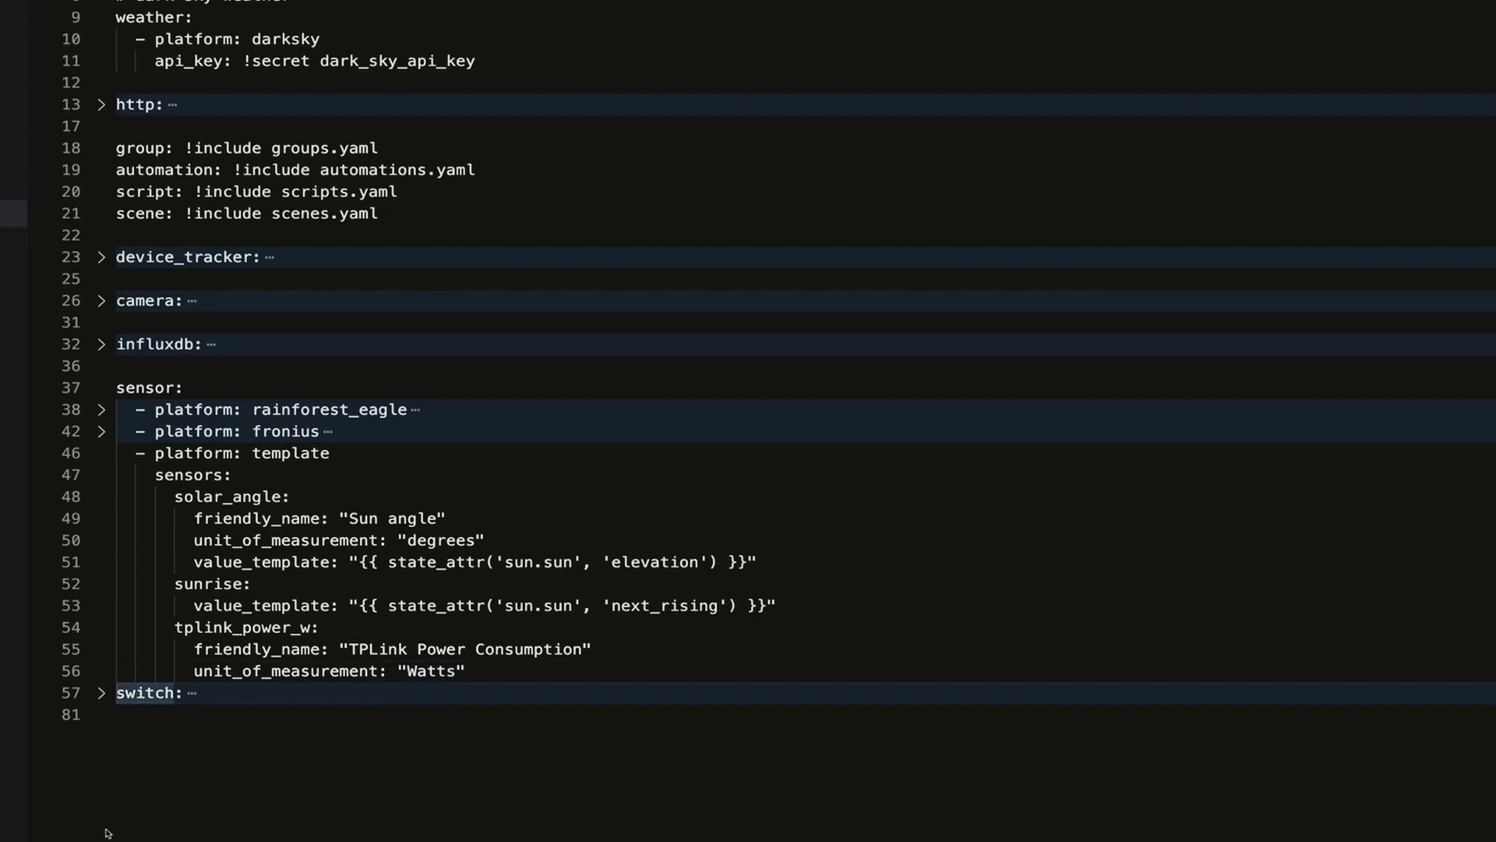
{"action": "key", "text": "Left"}
Add a value_template line to tplink_power_w holding a quoted "{{ state_attr() }}" expression with empty parentheses.
{"action": "key", "text": "Return"}
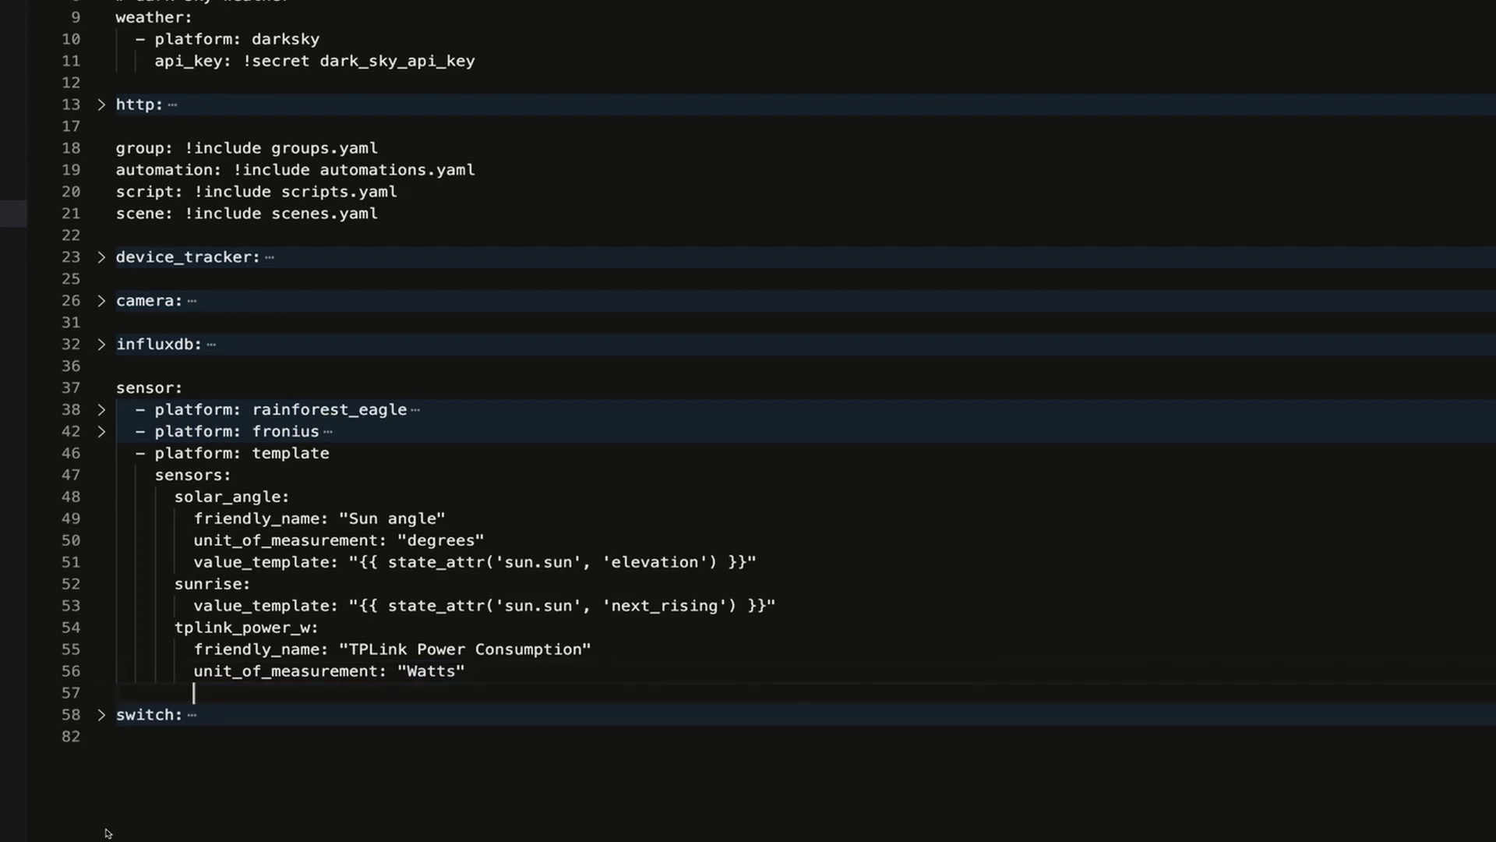
{"action": "type", "text": "value"}
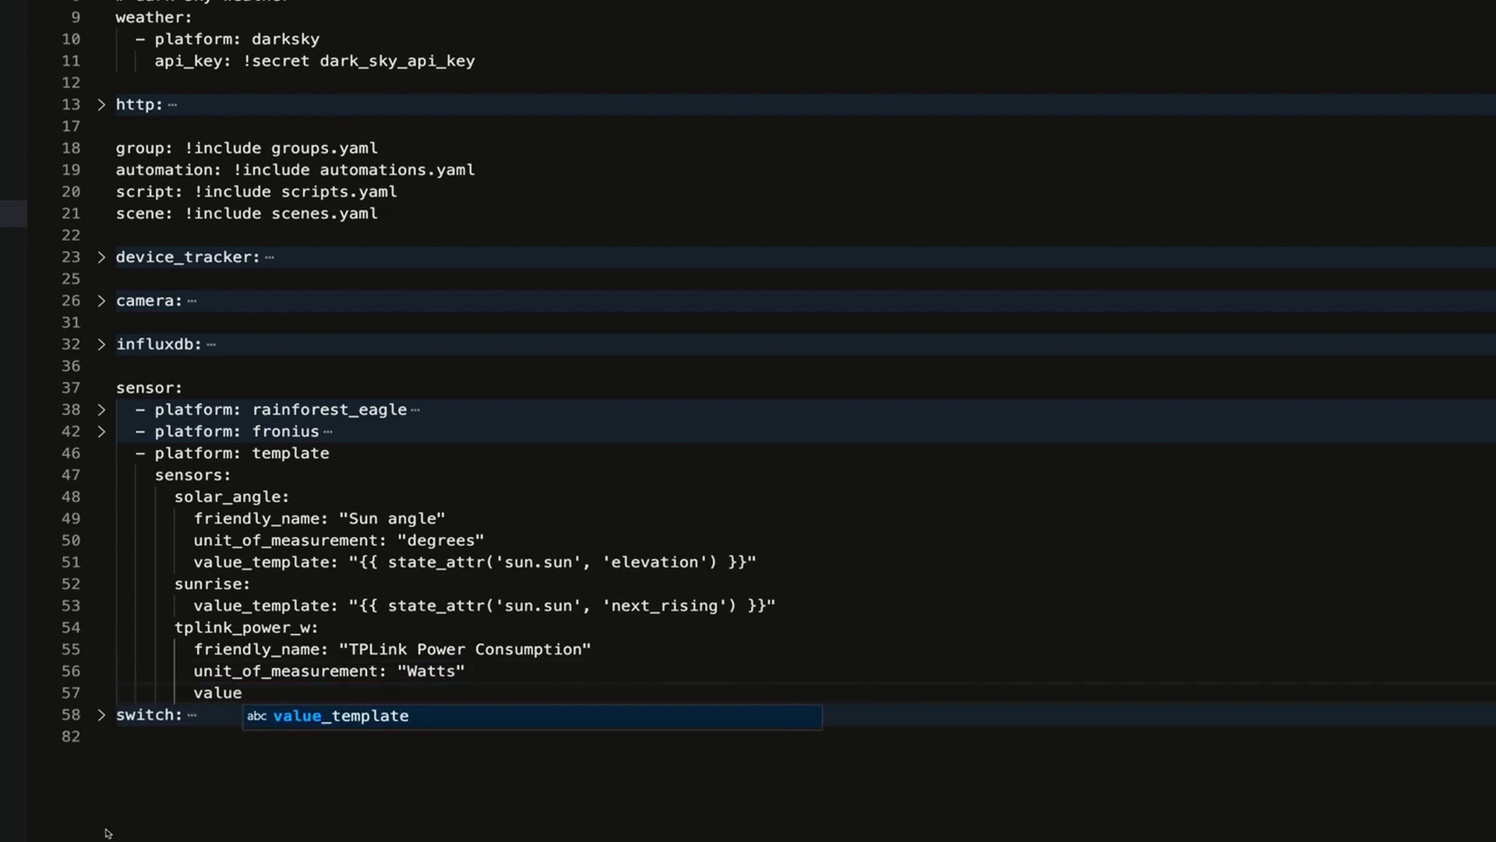
{"action": "type", "text": "_t"}
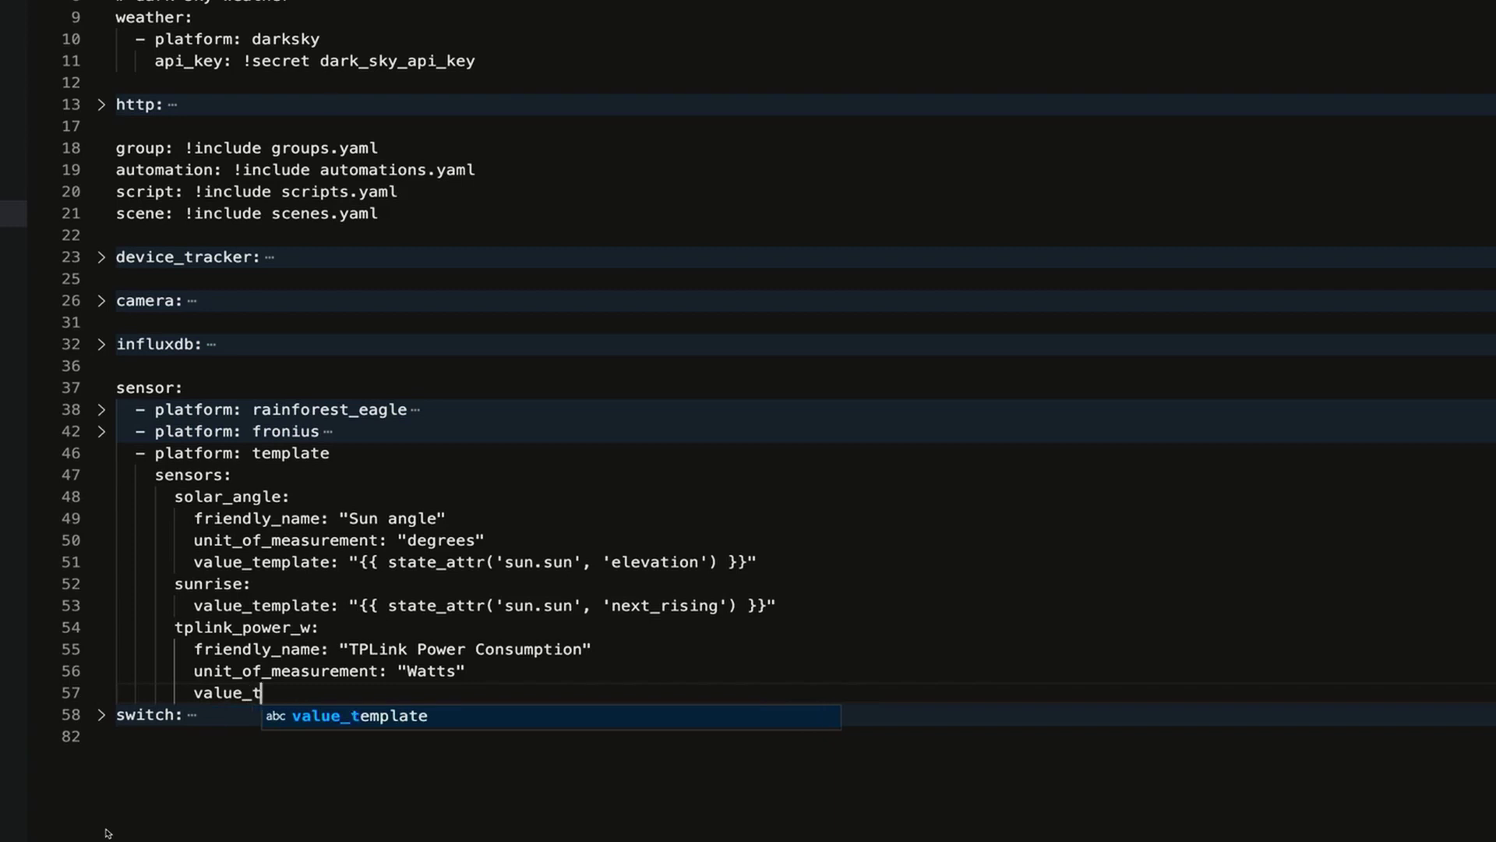
{"action": "type", "text": "emplate:"}
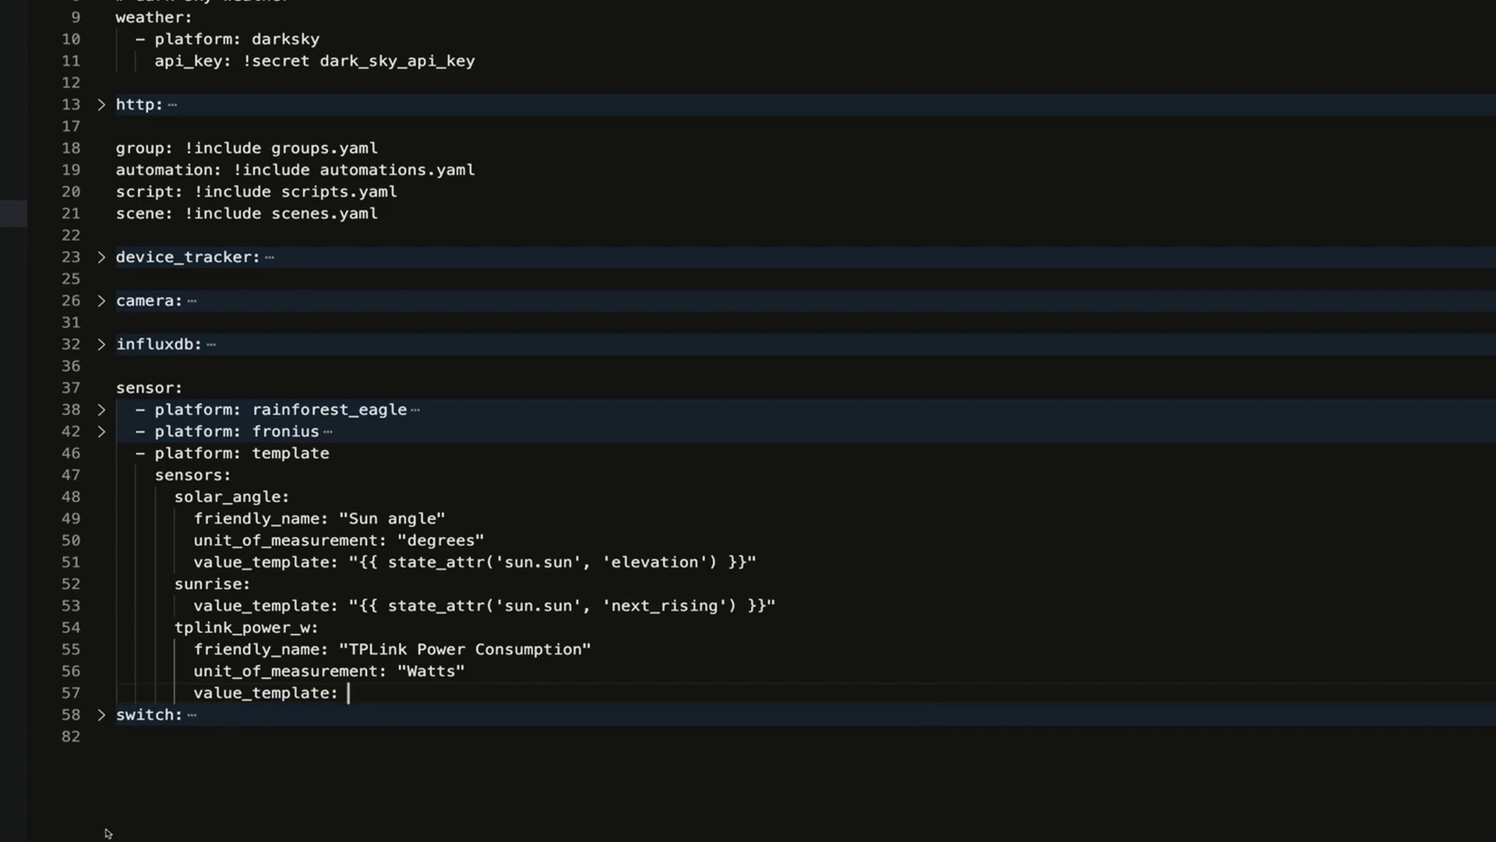
{"action": "type", "text": "\"\""}
{"action": "key", "text": "Left"}
{"action": "type", "text": "{{}}"}
{"action": "key", "text": "Left"}
{"action": "key", "text": "Left"}
{"action": "type", "text": "state_"}
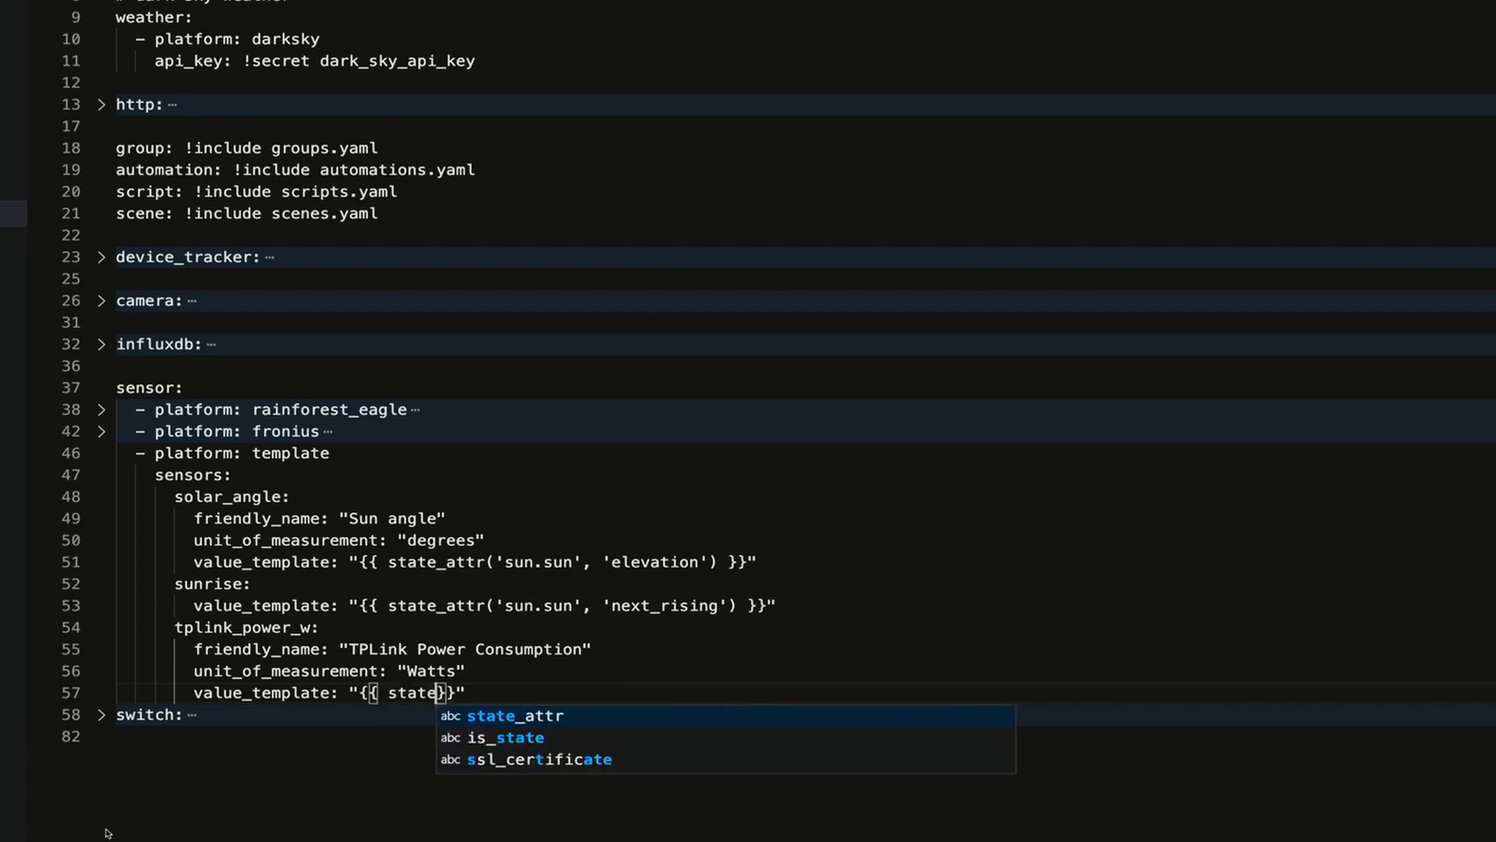
{"action": "type", "text": "attr"}
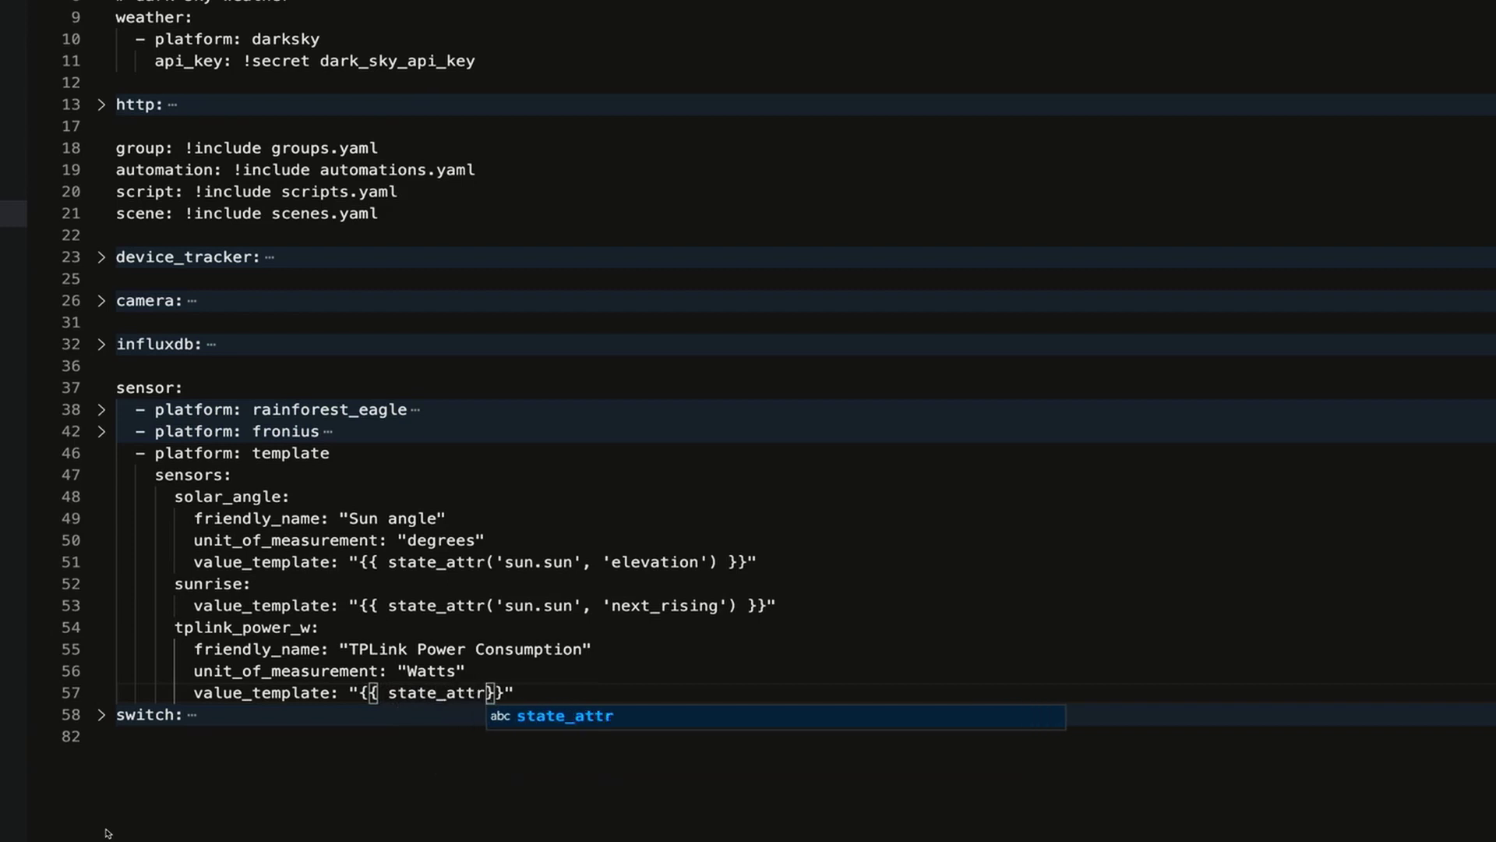
{"action": "type", "text": "("}
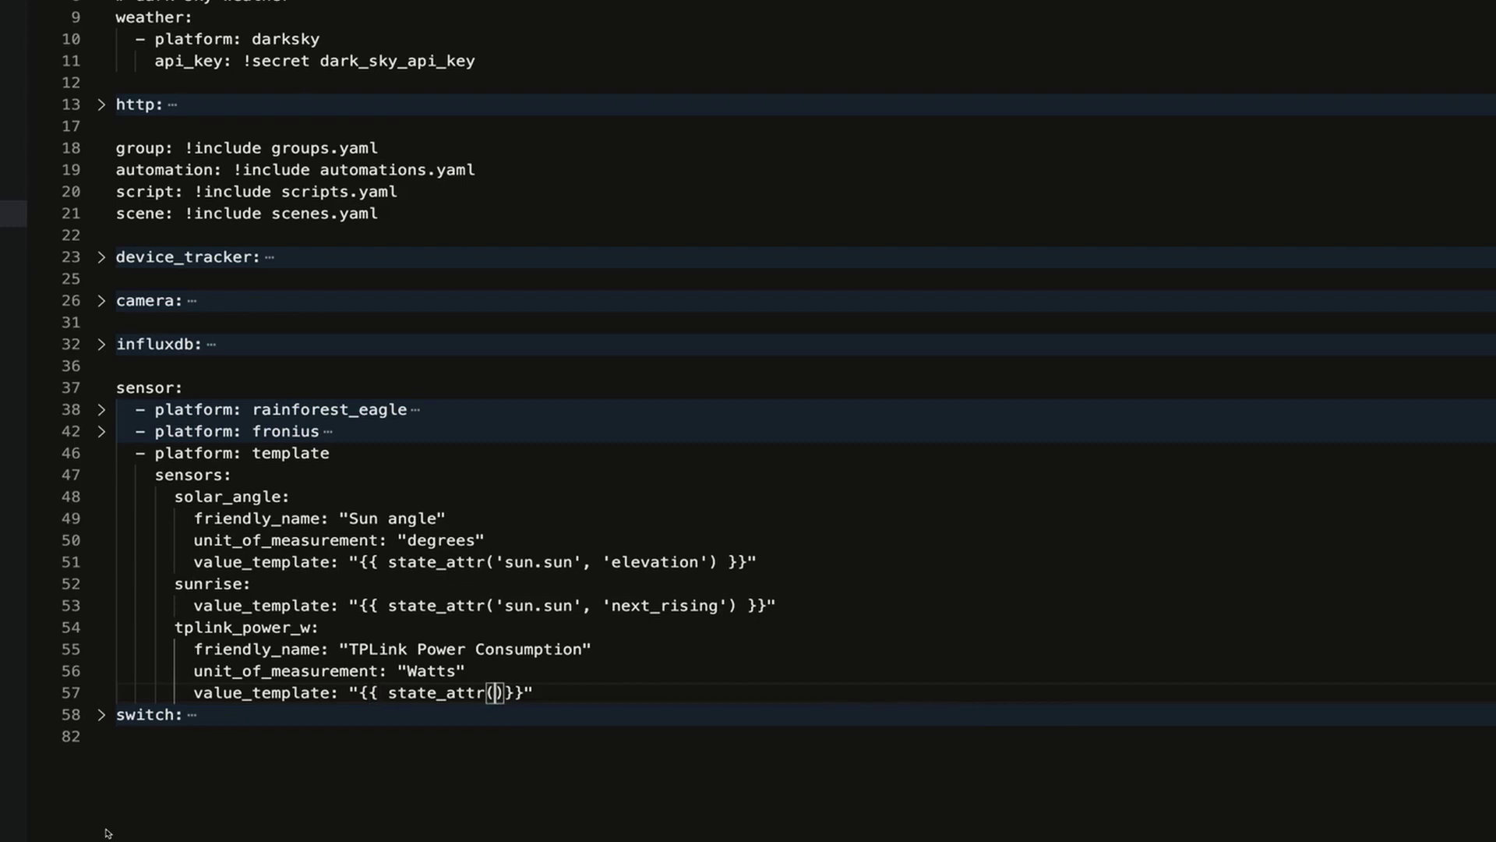
Fill the state_attr parentheses with two quoted arguments, the first being 'switch.tplink' and the second left empty.
{"action": "key", "text": "Right"}
{"action": "key", "text": "Left"}
{"action": "key", "text": "Left"}
{"action": "type", "text": "', '"}
{"action": "key", "text": "Left"}
{"action": "key", "text": "Left"}
{"action": "key", "text": "Left"}
{"action": "key", "text": "Left"}
{"action": "type", "text": "swit"}
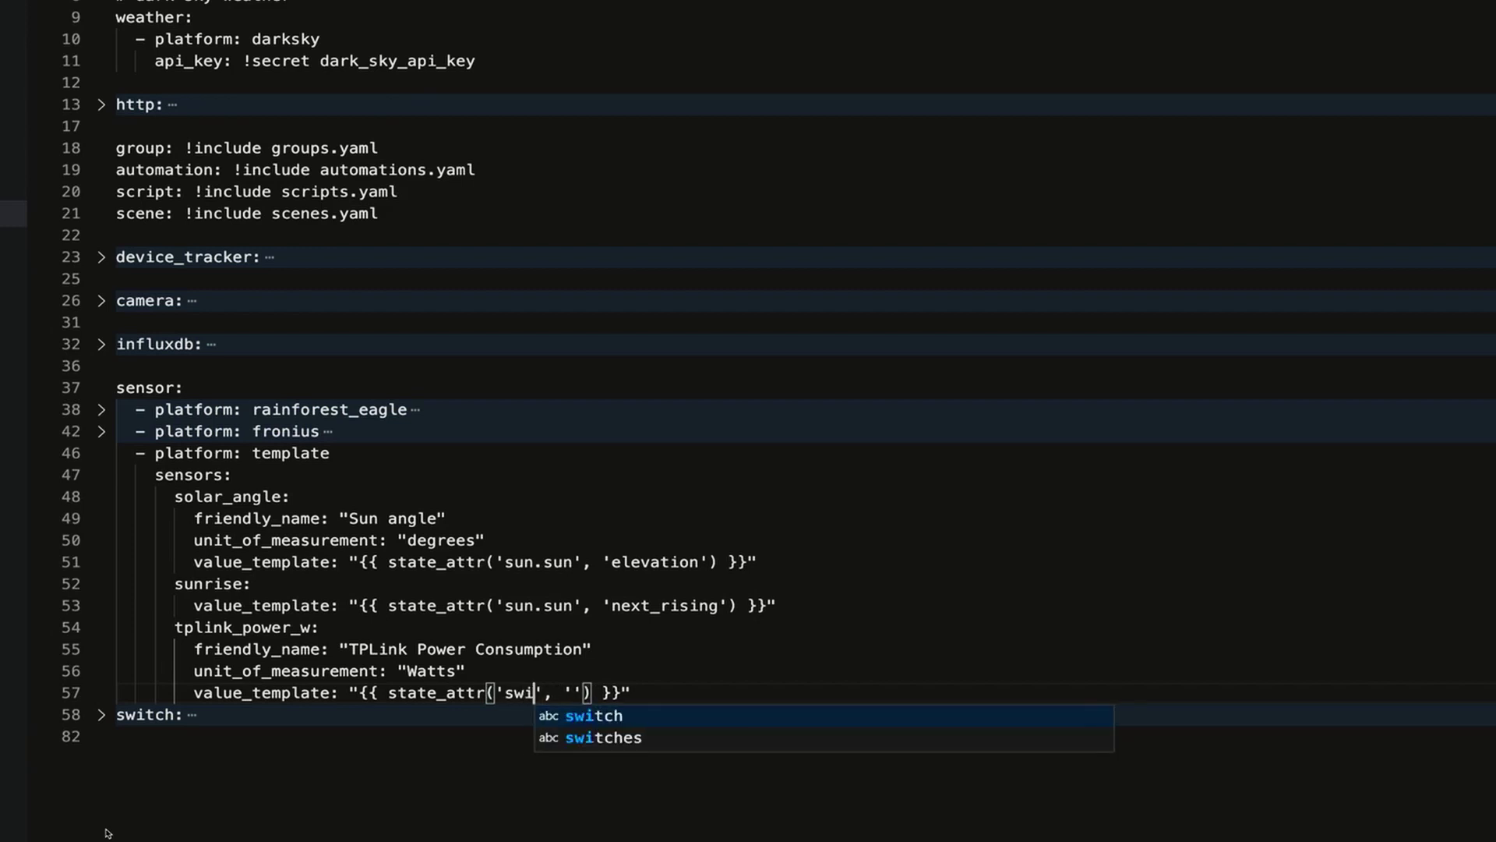
{"action": "type", "text": "ch.t"}
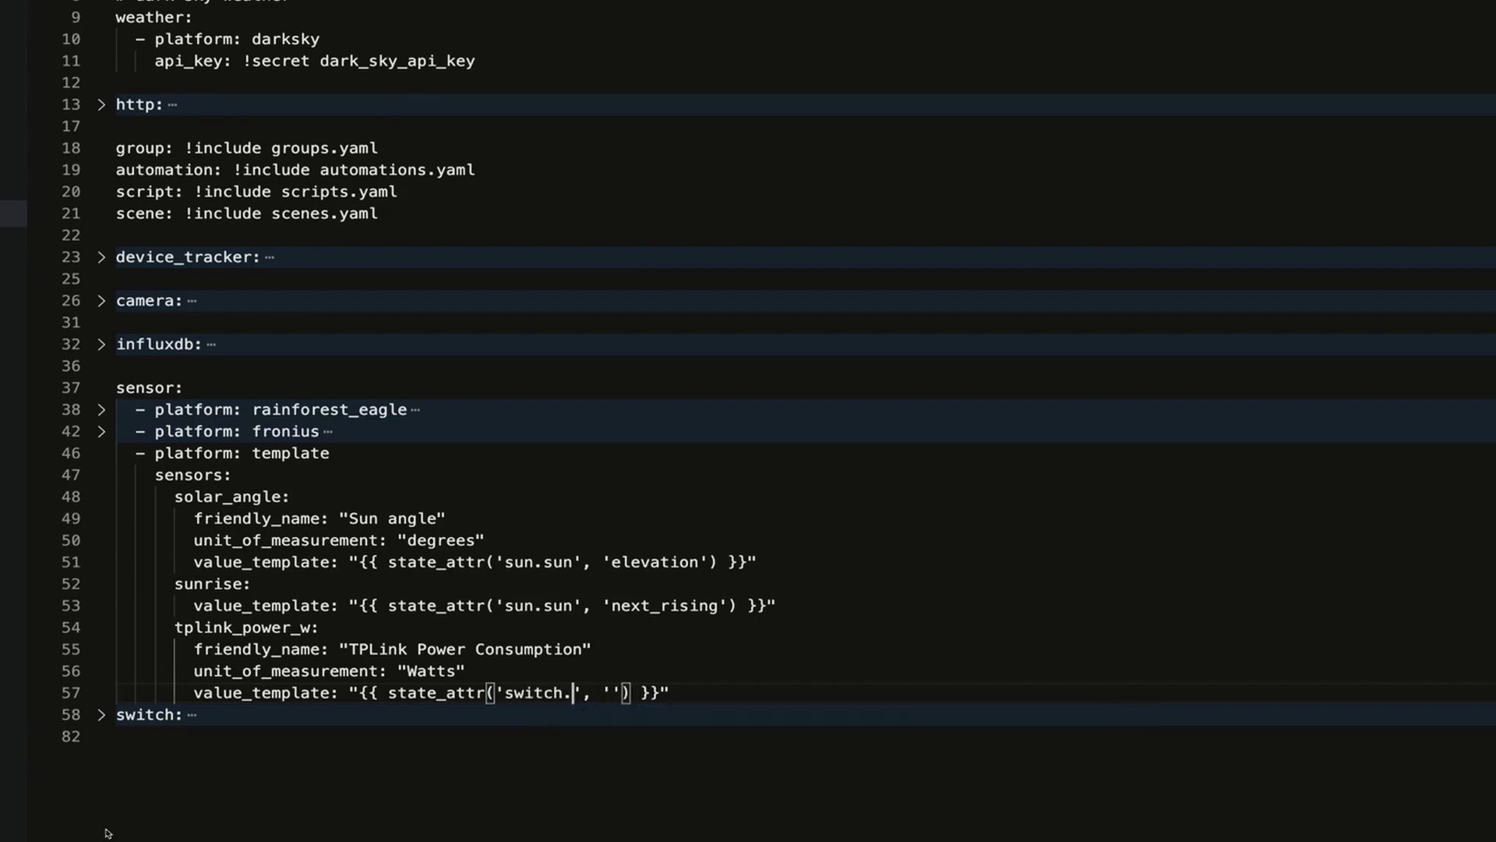
{"action": "type", "text": "plink"}
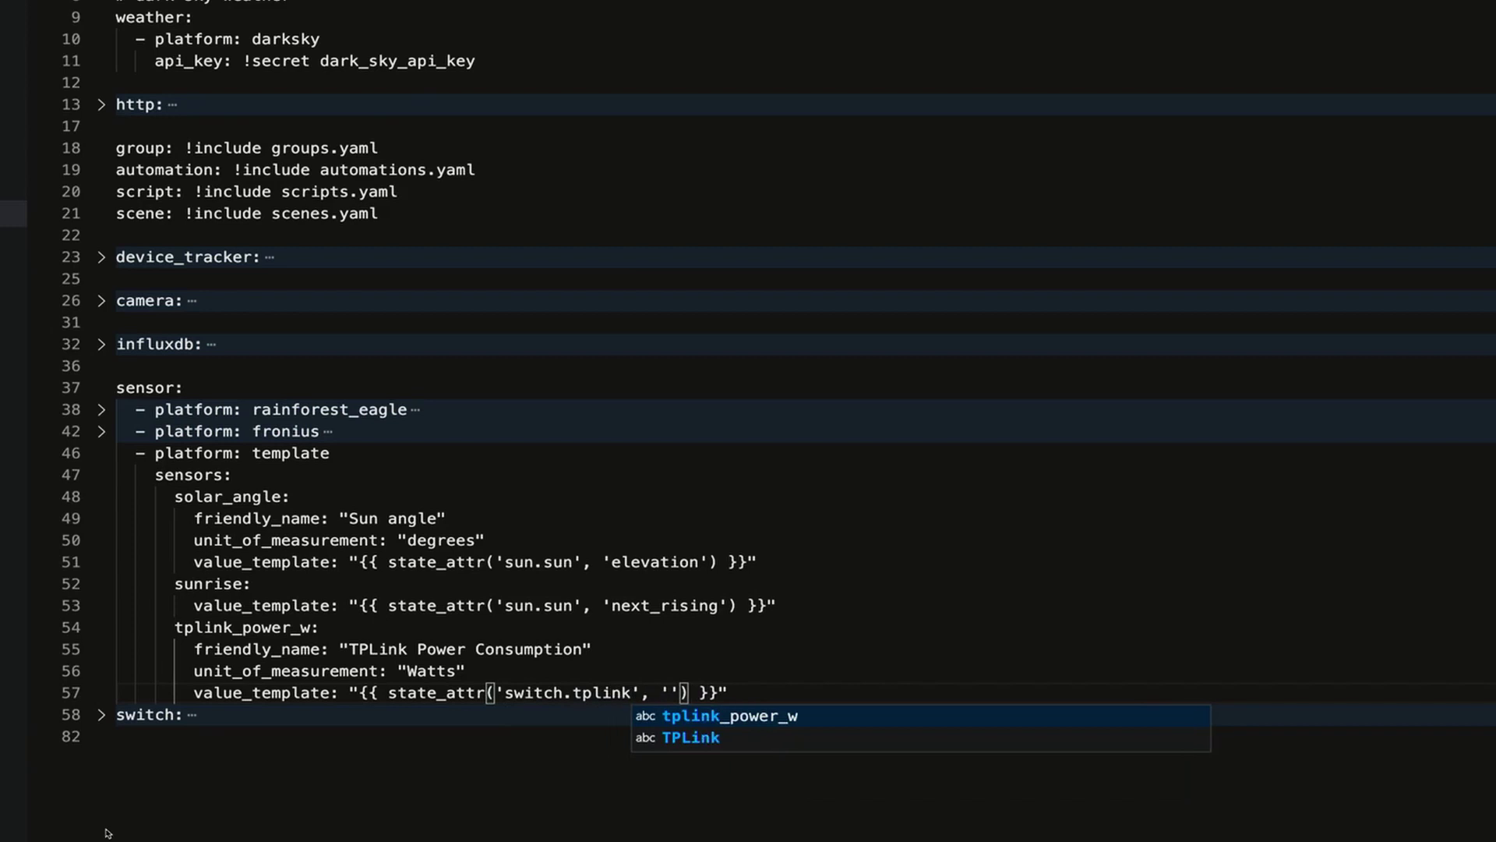
Look up the switch.tplink power attribute in the Home Assistant states list and enter 'current_power_w' as the second state_attr argument.
{"action": "key", "text": "Right"}
{"action": "key", "text": "Right"}
{"action": "key", "text": "Right"}
{"action": "key", "text": "Right"}
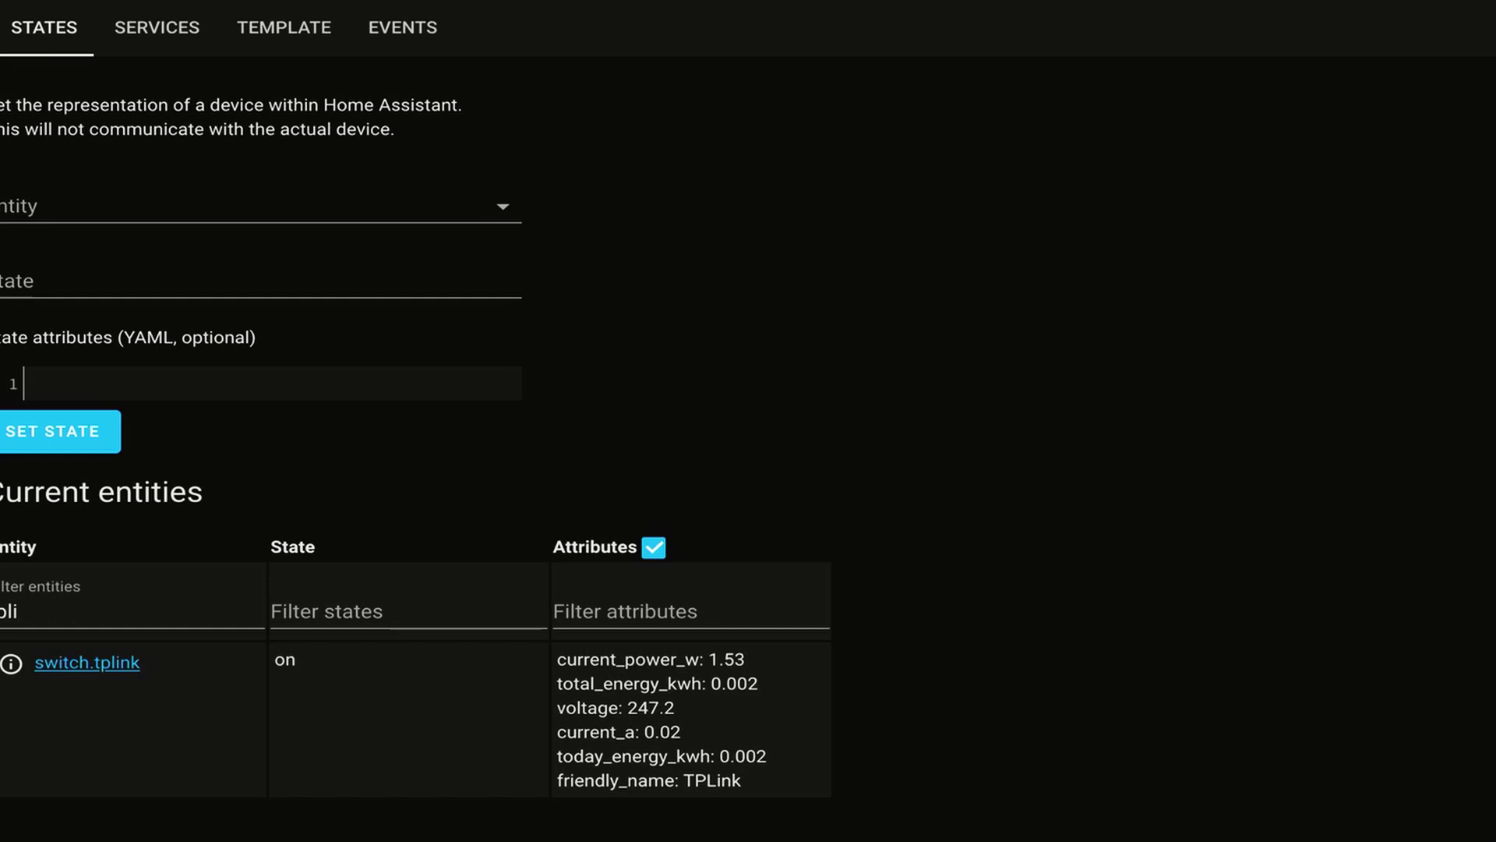
{"action": "left_click_drag", "start_coordinate": [703, 660], "coordinate": [565, 659]}
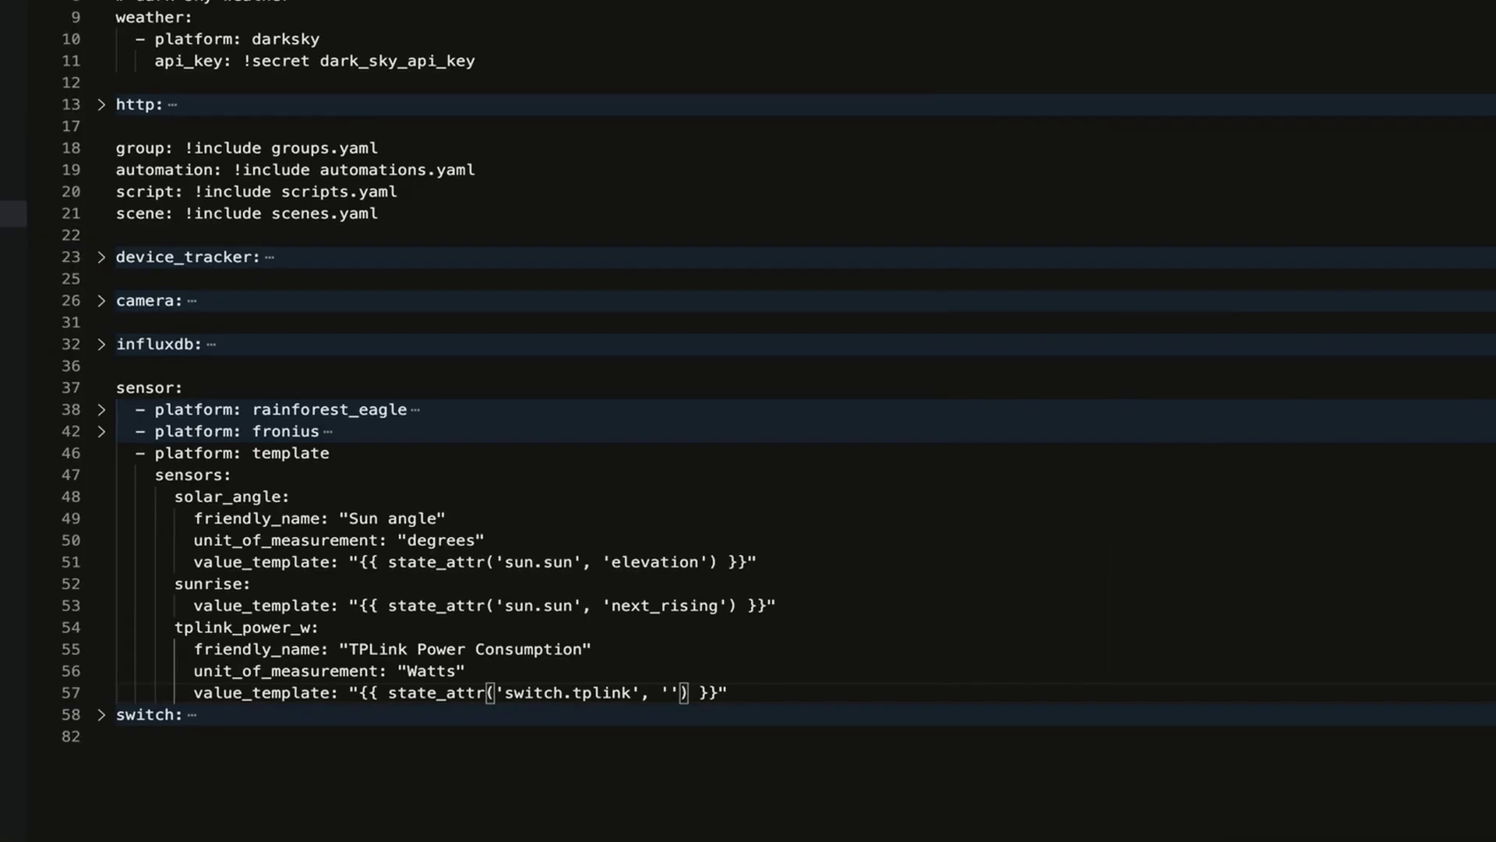
{"action": "type", "text": "current"}
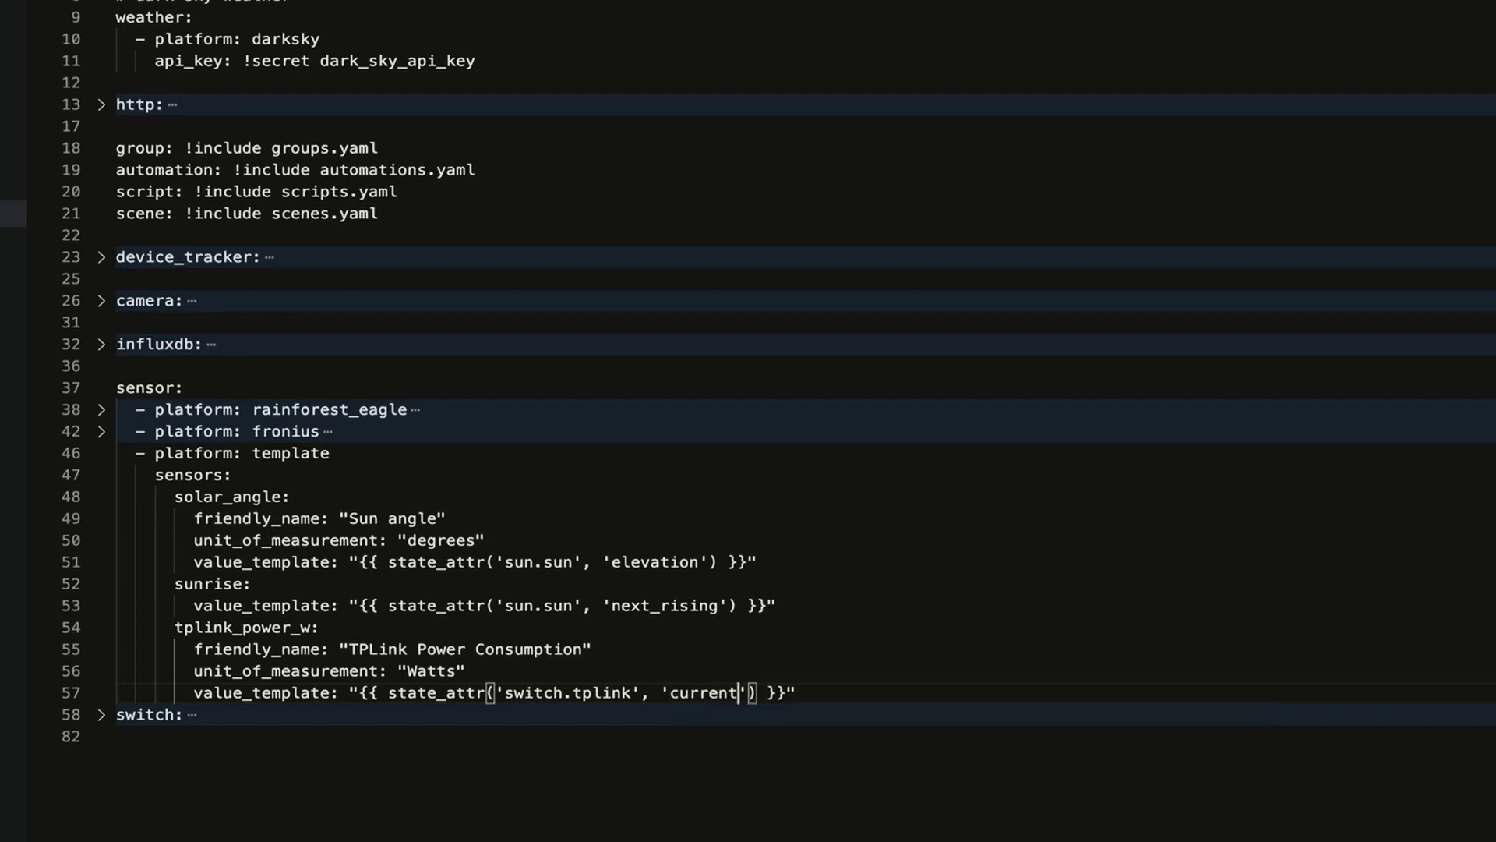
{"action": "type", "text": "_powe"}
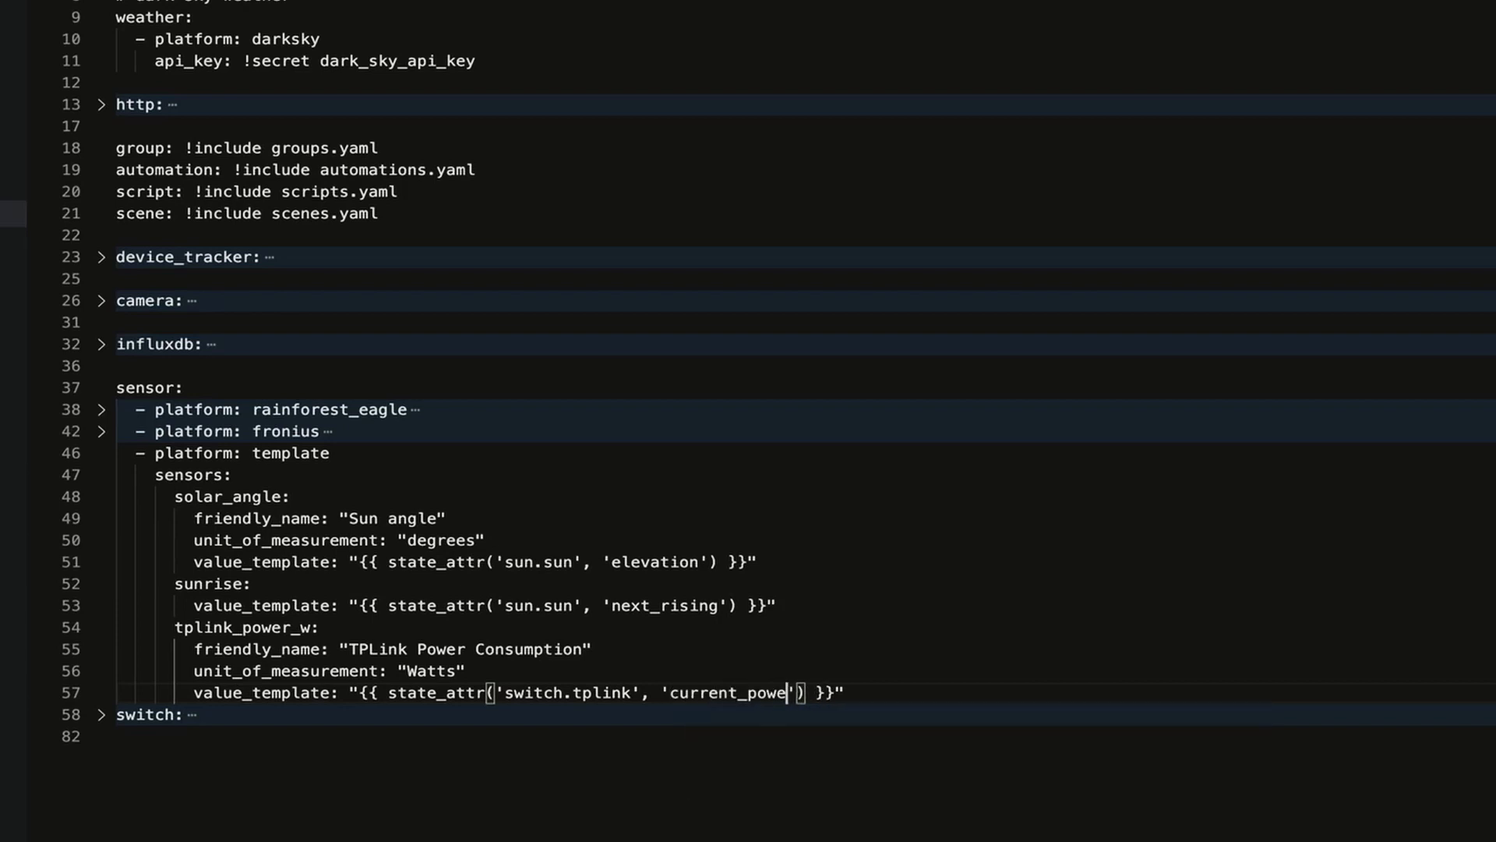
{"action": "type", "text": "r_w"}
{"action": "left_click_drag", "start_coordinate": [505, 693], "coordinate": [767, 692]}
{"action": "left_click", "coordinate": [708, 693]}
Add the line unique_id: tplink_power_w below the value template of the tplink_power_w sensor.
{"action": "left_click", "coordinate": [875, 693]}
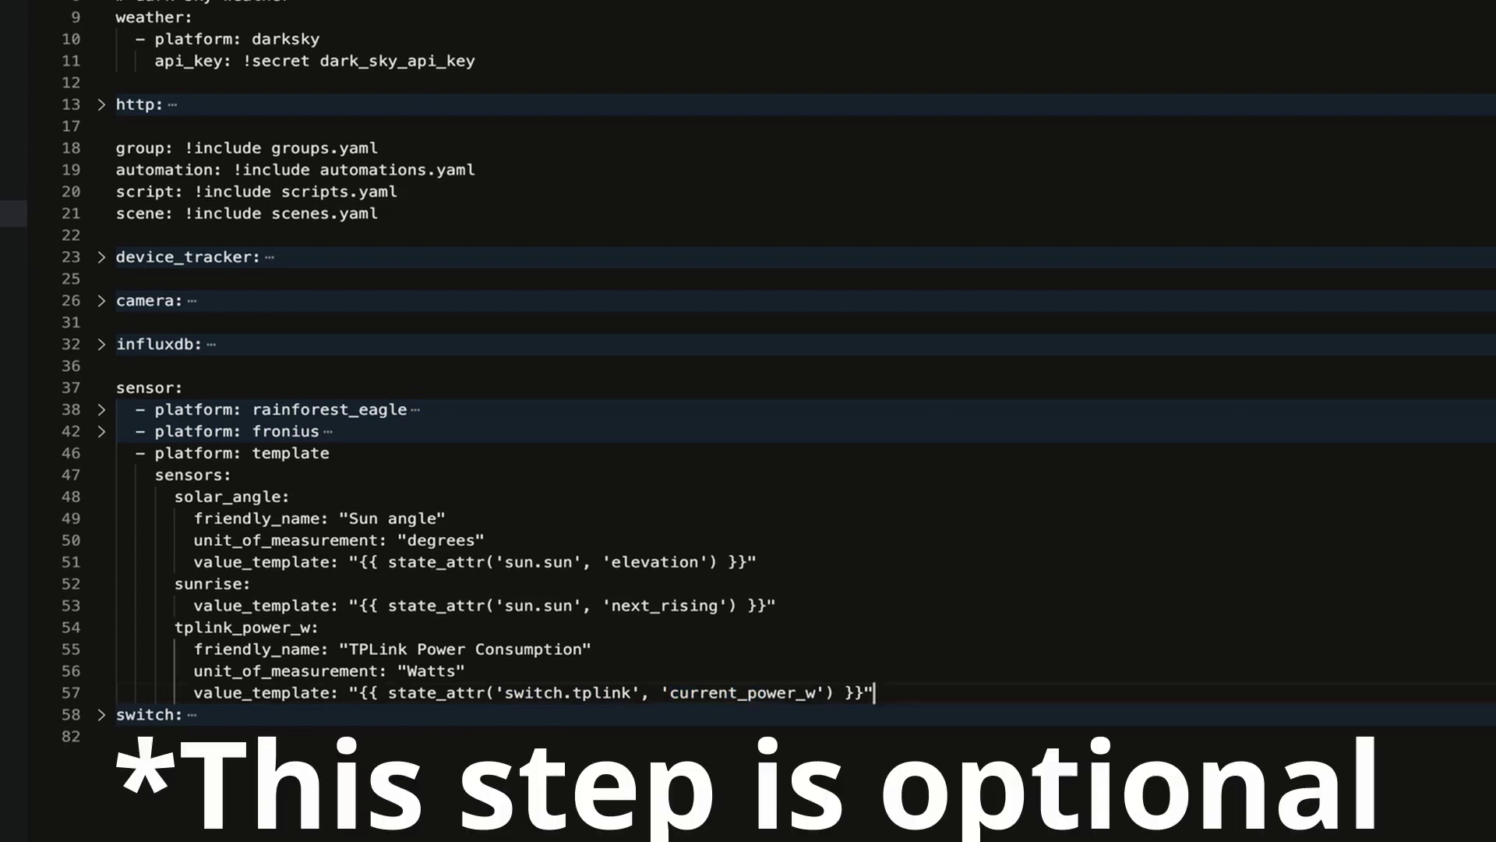
{"action": "key", "text": "Return"}
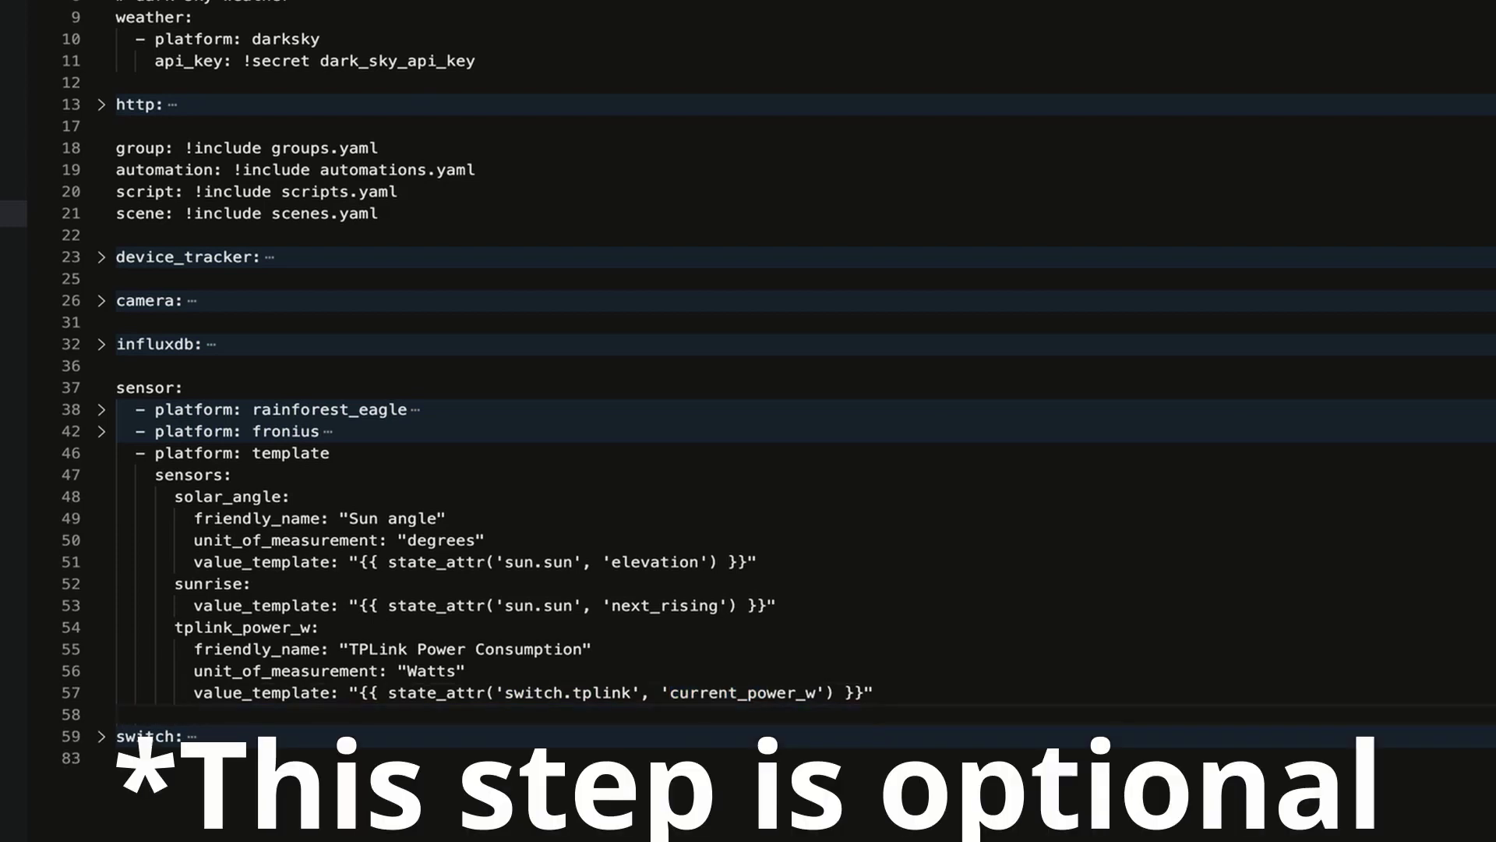
{"action": "type", "text": "unique"}
{"action": "type", "text": "_id: "}
{"action": "type", "text": "tplink_power_w"}
{"action": "key", "text": "Return"}
{"action": "key", "text": "BackSpace"}
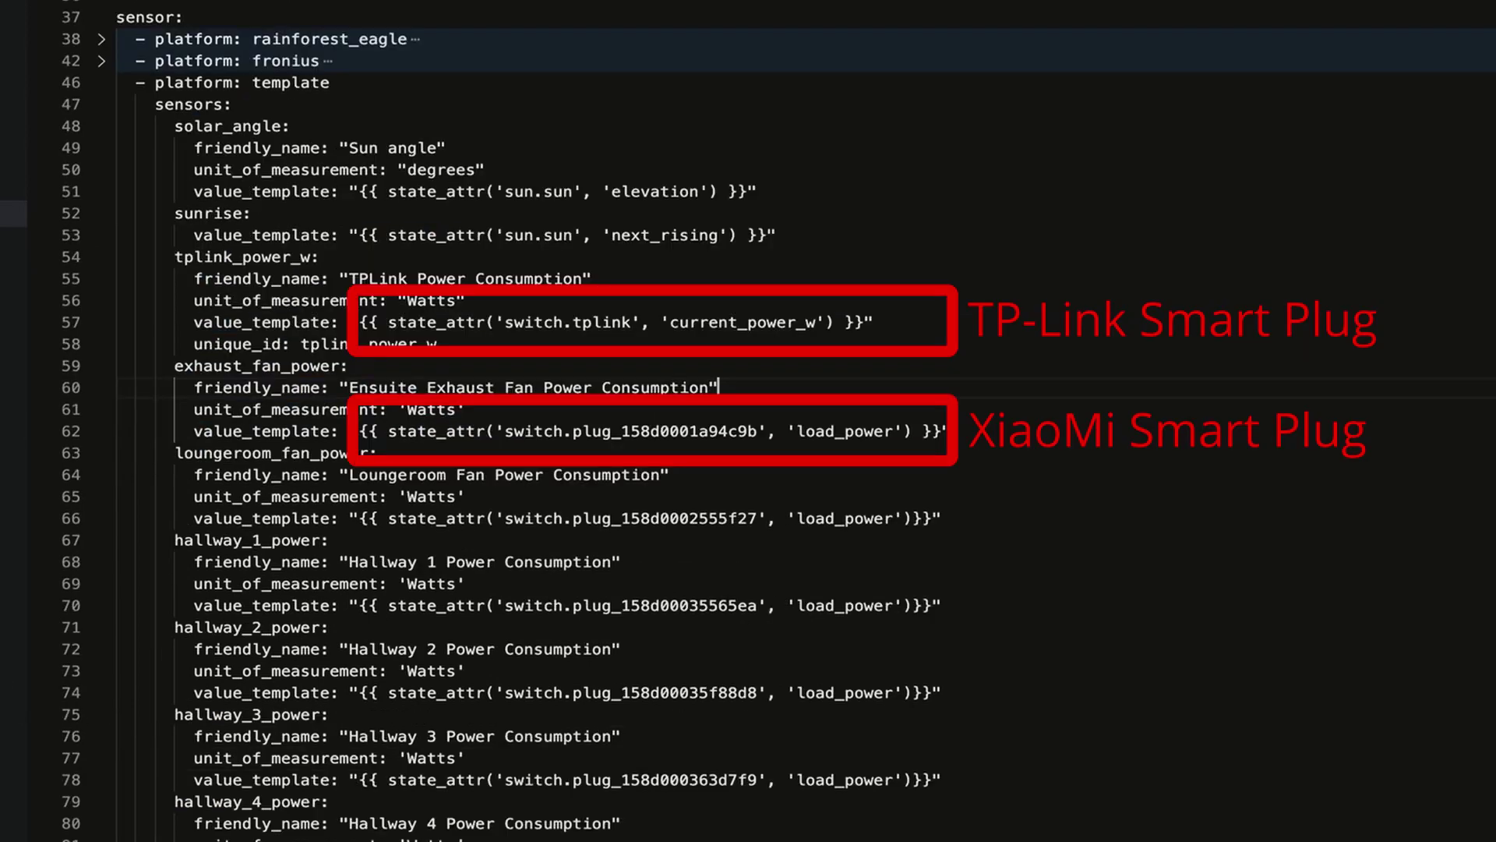
Examine the friendly name, unit of measurement and value template lines of the exhaust_fan_power sensor.
{"action": "left_click_drag", "start_coordinate": [358, 387], "coordinate": [573, 387]}
{"action": "key", "text": "shift+Right"}
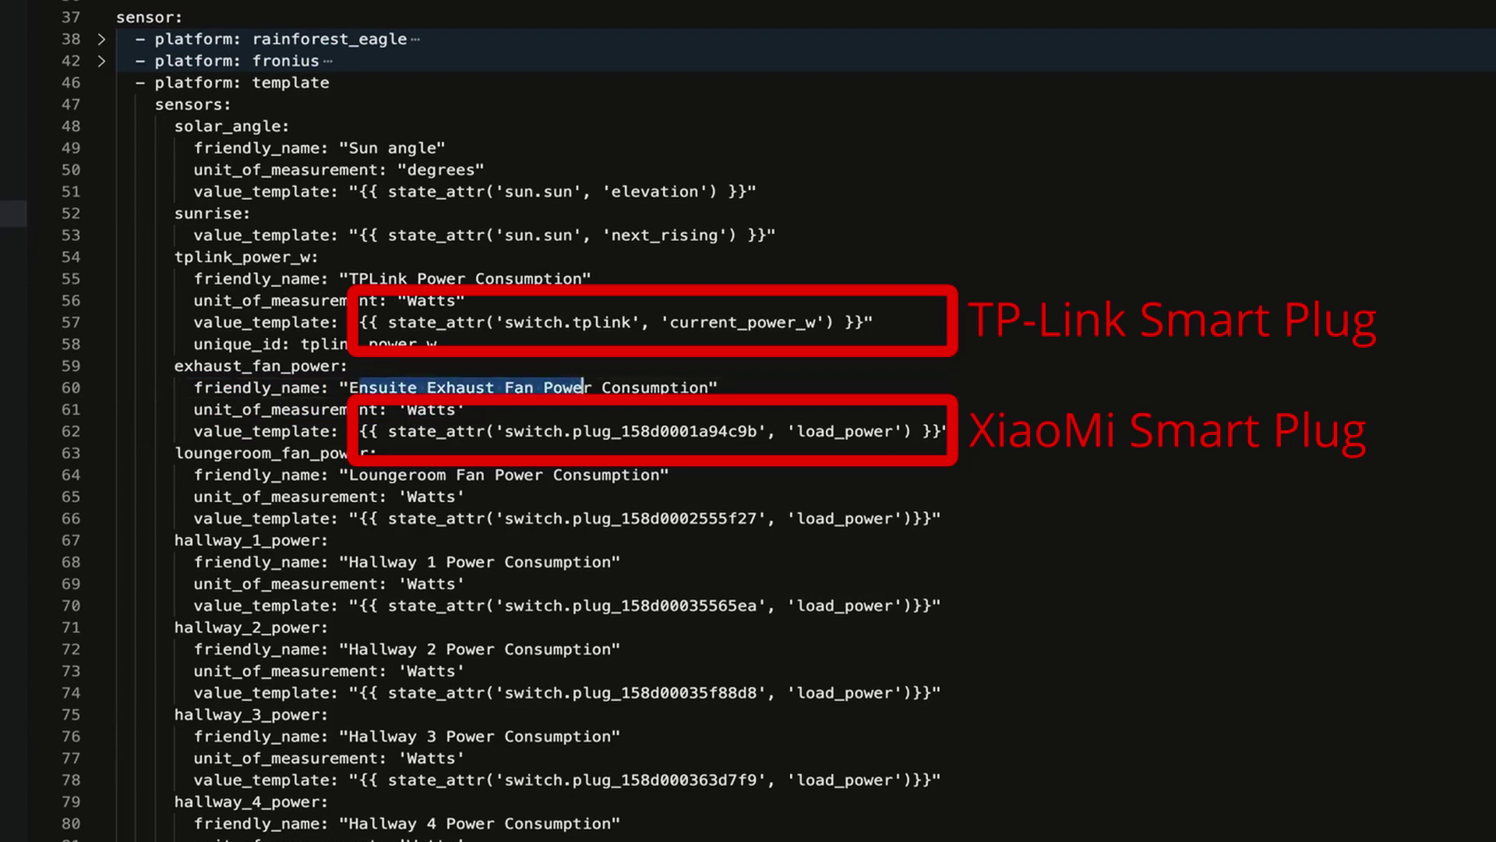
{"action": "left_click_drag", "start_coordinate": [252, 409], "coordinate": [456, 409]}
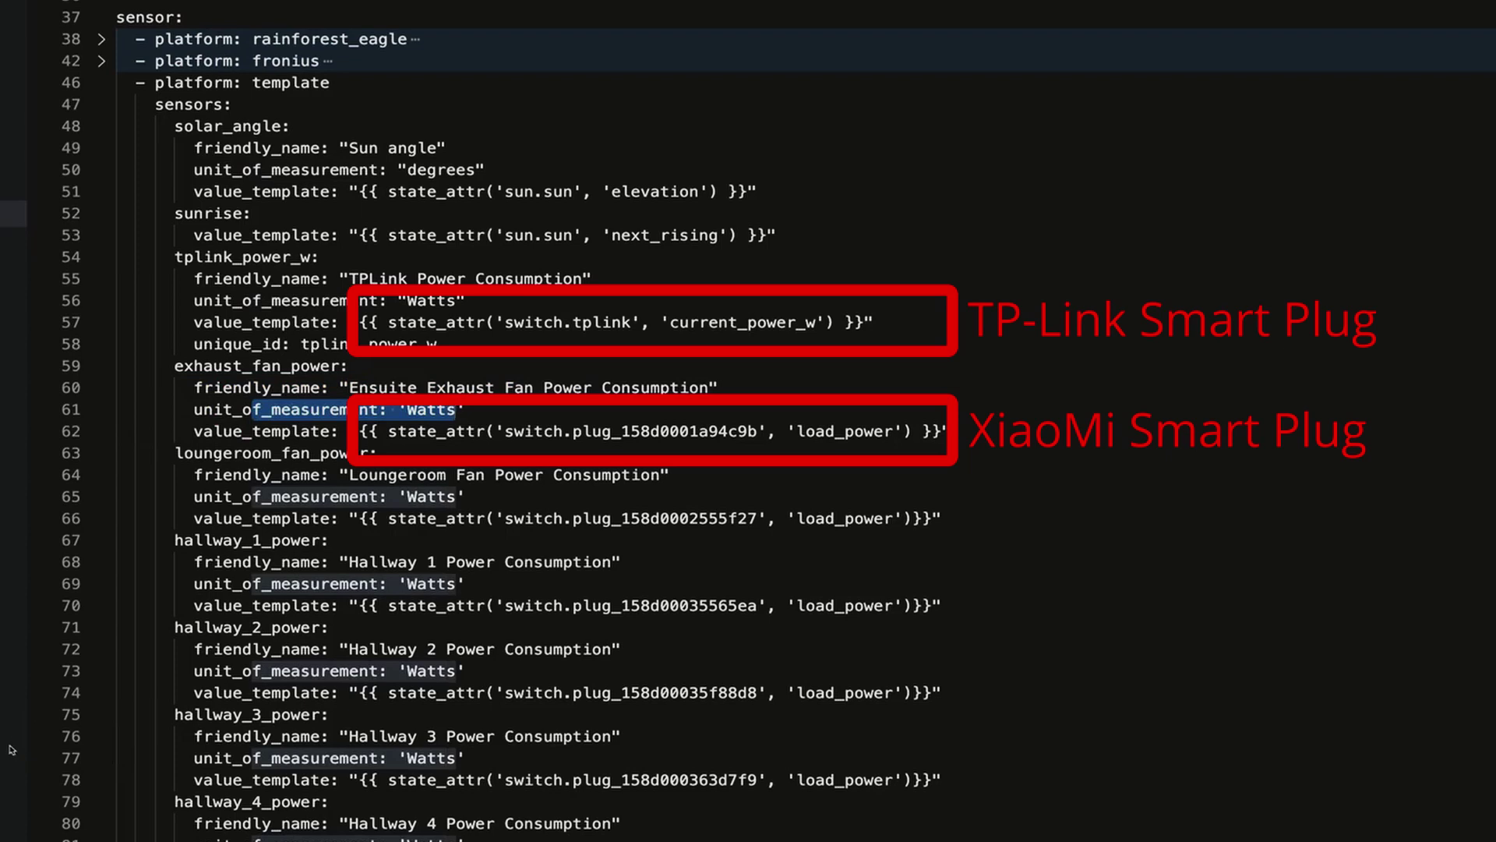
{"action": "left_click", "coordinate": [291, 453]}
{"action": "left_click", "coordinate": [407, 431]}
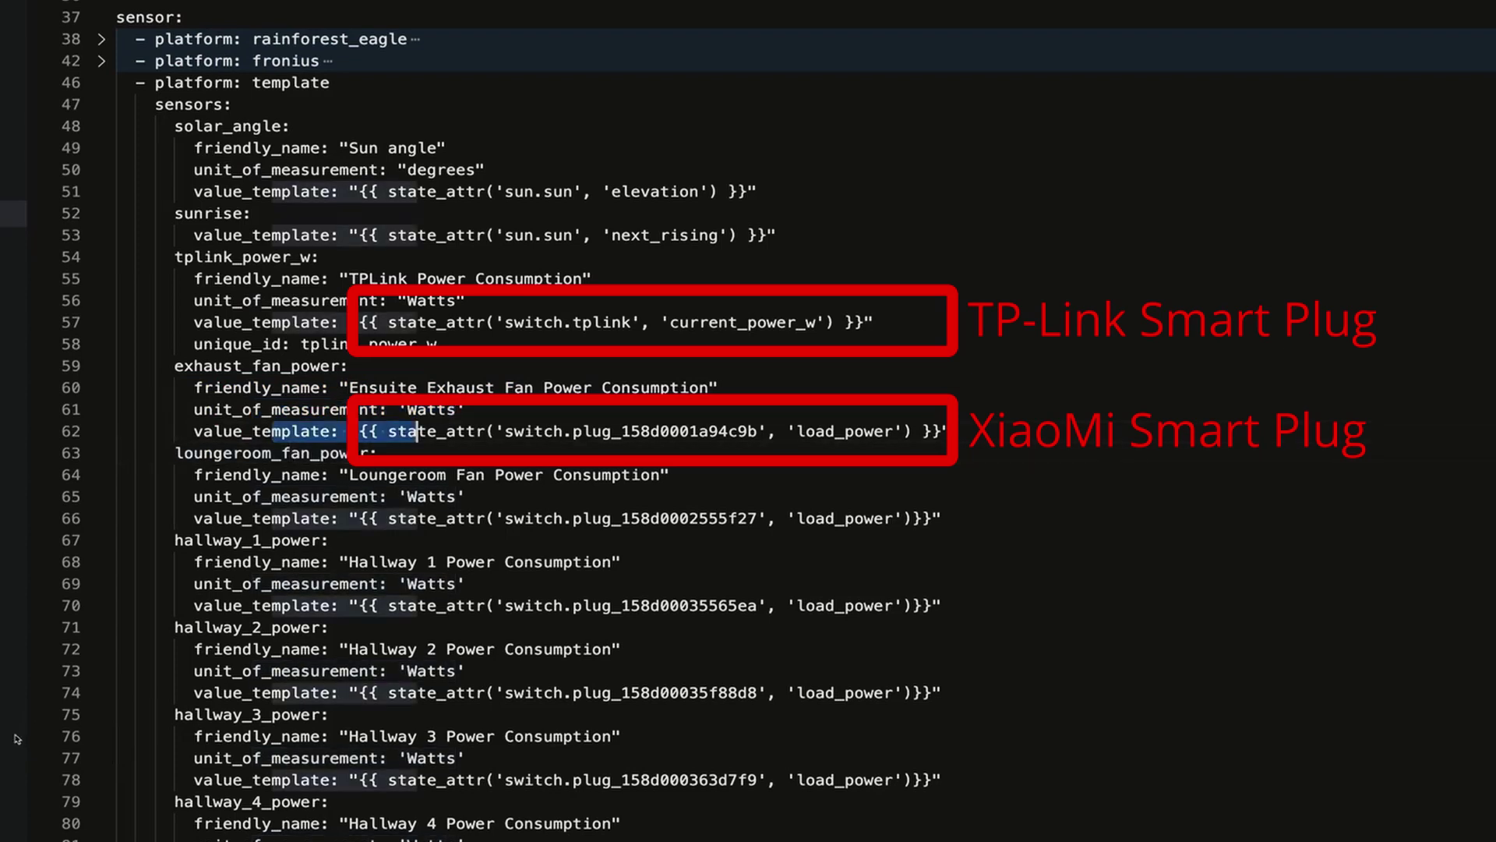
Examine the plug entity and 'load_power' arguments in the exhaust_fan_power template, and review the attributes of switch.tplink in the states list.
{"action": "key", "text": "Right"}
{"action": "key", "text": "Right"}
{"action": "key", "text": "Right"}
{"action": "key", "text": "Right"}
{"action": "key", "text": "Right"}
{"action": "key", "text": "Right"}
{"action": "key", "text": "Right"}
{"action": "key", "text": "Right"}
{"action": "key", "text": "Right"}
{"action": "key", "text": "Right"}
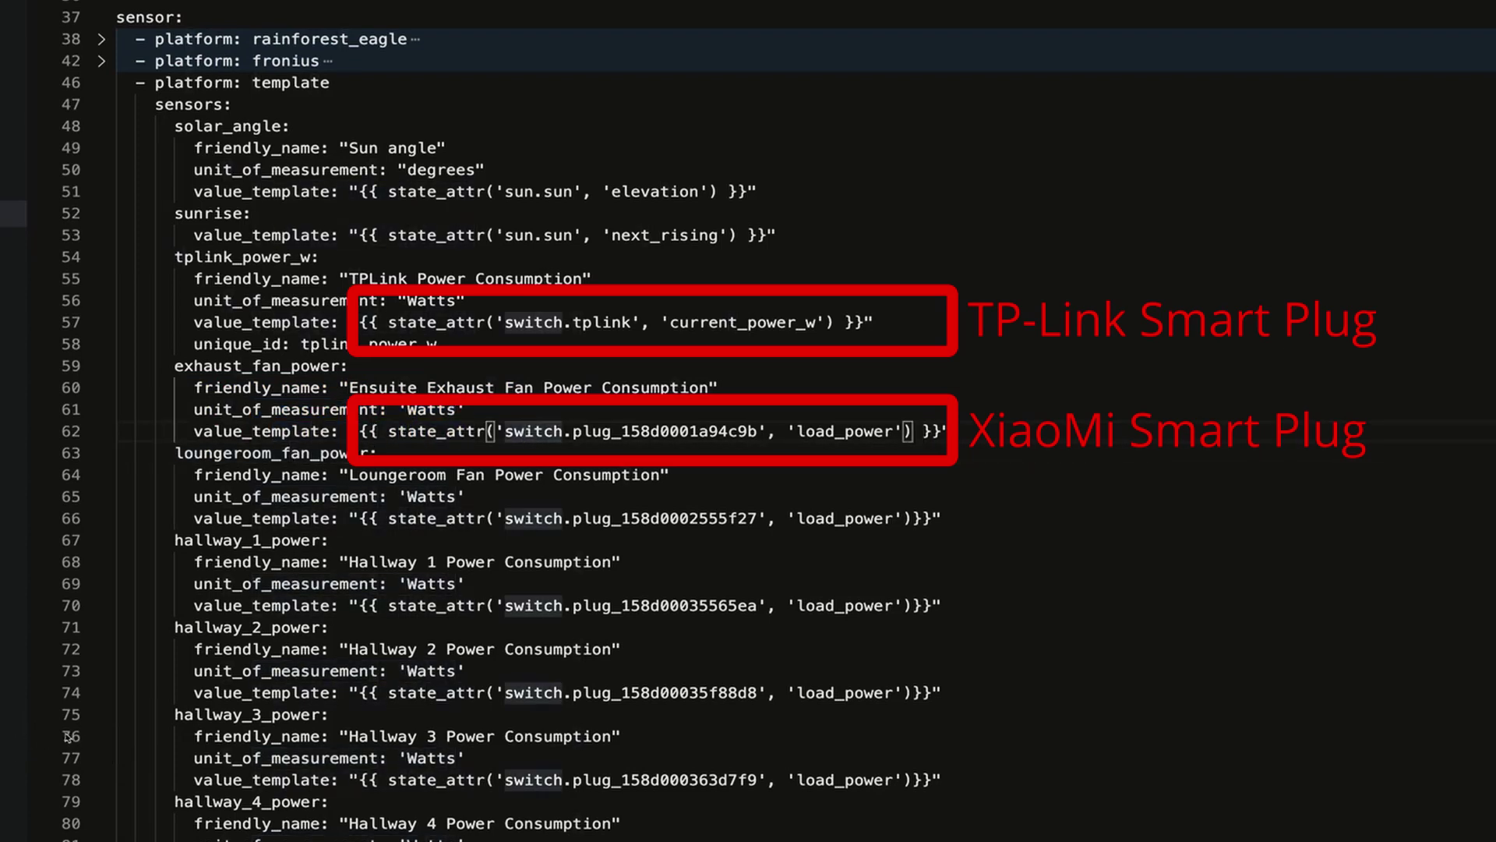
{"action": "key", "text": "shift+Right"}
{"action": "key", "text": "shift+Right"}
{"action": "key", "text": "shift+Right"}
{"action": "key", "text": "shift+Right"}
{"action": "key", "text": "shift+Right"}
{"action": "key", "text": "shift+Right"}
{"action": "key", "text": "shift+Right"}
{"action": "key", "text": "shift+Right"}
{"action": "key", "text": "shift+Right"}
{"action": "key", "text": "shift+Right"}
{"action": "key", "text": "shift+Right"}
{"action": "key", "text": "shift+Right"}
{"action": "key", "text": "shift+Right"}
{"action": "key", "text": "shift+Right"}
{"action": "key", "text": "shift+Right"}
{"action": "key", "text": "shift+Right"}
{"action": "key", "text": "shift+Right"}
{"action": "key", "text": "shift+Right"}
{"action": "key", "text": "shift+Right"}
{"action": "key", "text": "shift+Right"}
{"action": "key", "text": "shift+Right"}
{"action": "key", "text": "shift+Right"}
{"action": "key", "text": "shift+Right"}
{"action": "key", "text": "shift+Right"}
{"action": "key", "text": "shift+Right"}
{"action": "key", "text": "shift+Right"}
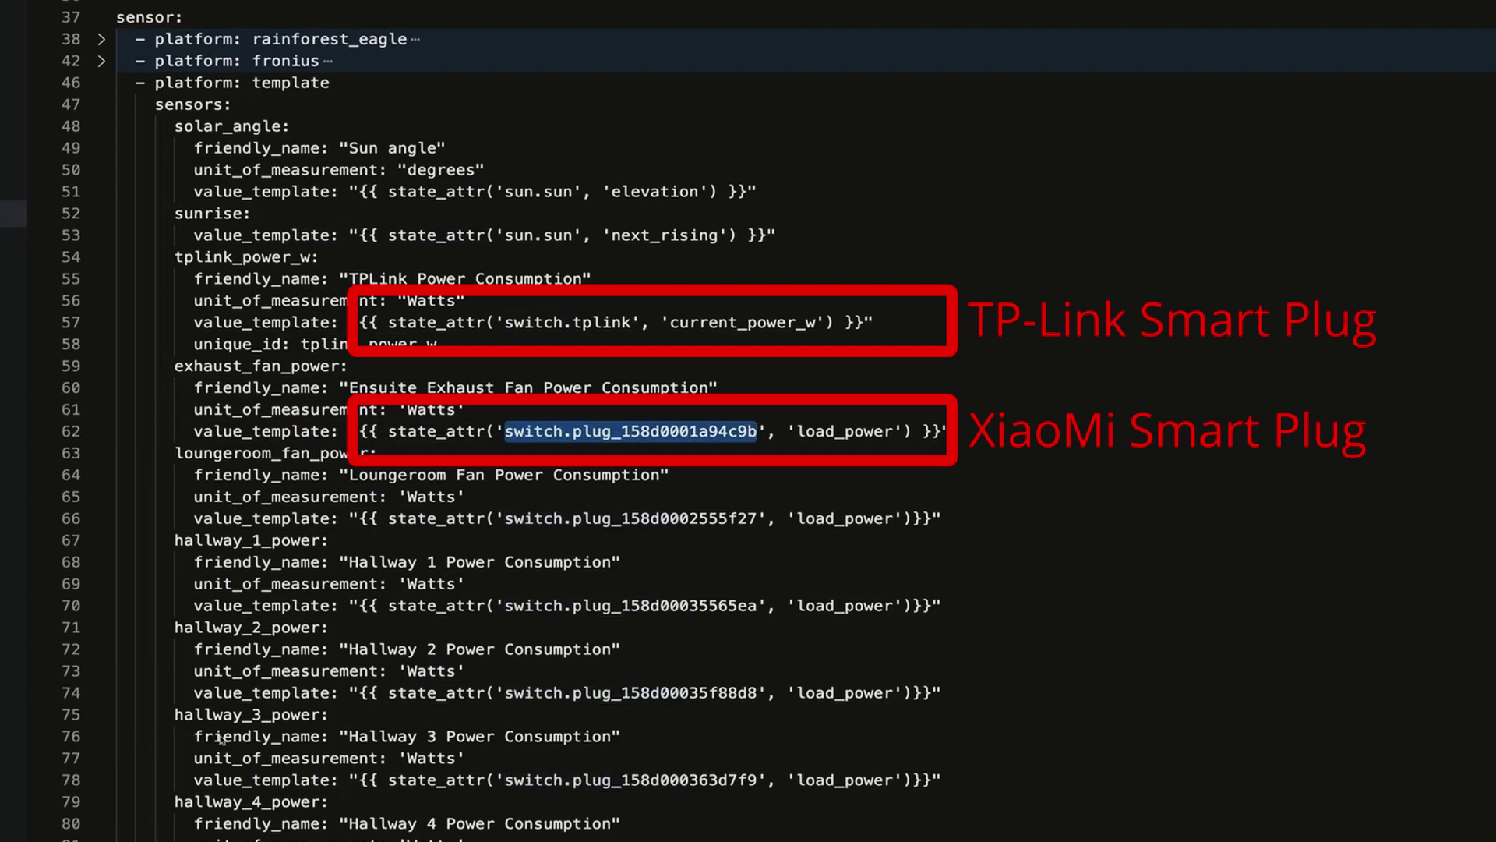
{"action": "key", "text": "Right"}
{"action": "key", "text": "Right"}
{"action": "key", "text": "Right"}
{"action": "key", "text": "Right"}
{"action": "key", "text": "Right"}
{"action": "key", "text": "Right"}
{"action": "key", "text": "Right"}
{"action": "key", "text": "Right"}
{"action": "key", "text": "Left"}
{"action": "key", "text": "Left"}
{"action": "key", "text": "Left"}
{"action": "key", "text": "shift+Right"}
{"action": "key", "text": "shift+Right"}
{"action": "key", "text": "shift+Right"}
{"action": "key", "text": "shift+Right"}
{"action": "key", "text": "shift+Right"}
{"action": "key", "text": "shift+Right"}
{"action": "key", "text": "shift+Right"}
{"action": "key", "text": "shift+Right"}
{"action": "key", "text": "shift+Right"}
{"action": "key", "text": "shift+Right"}
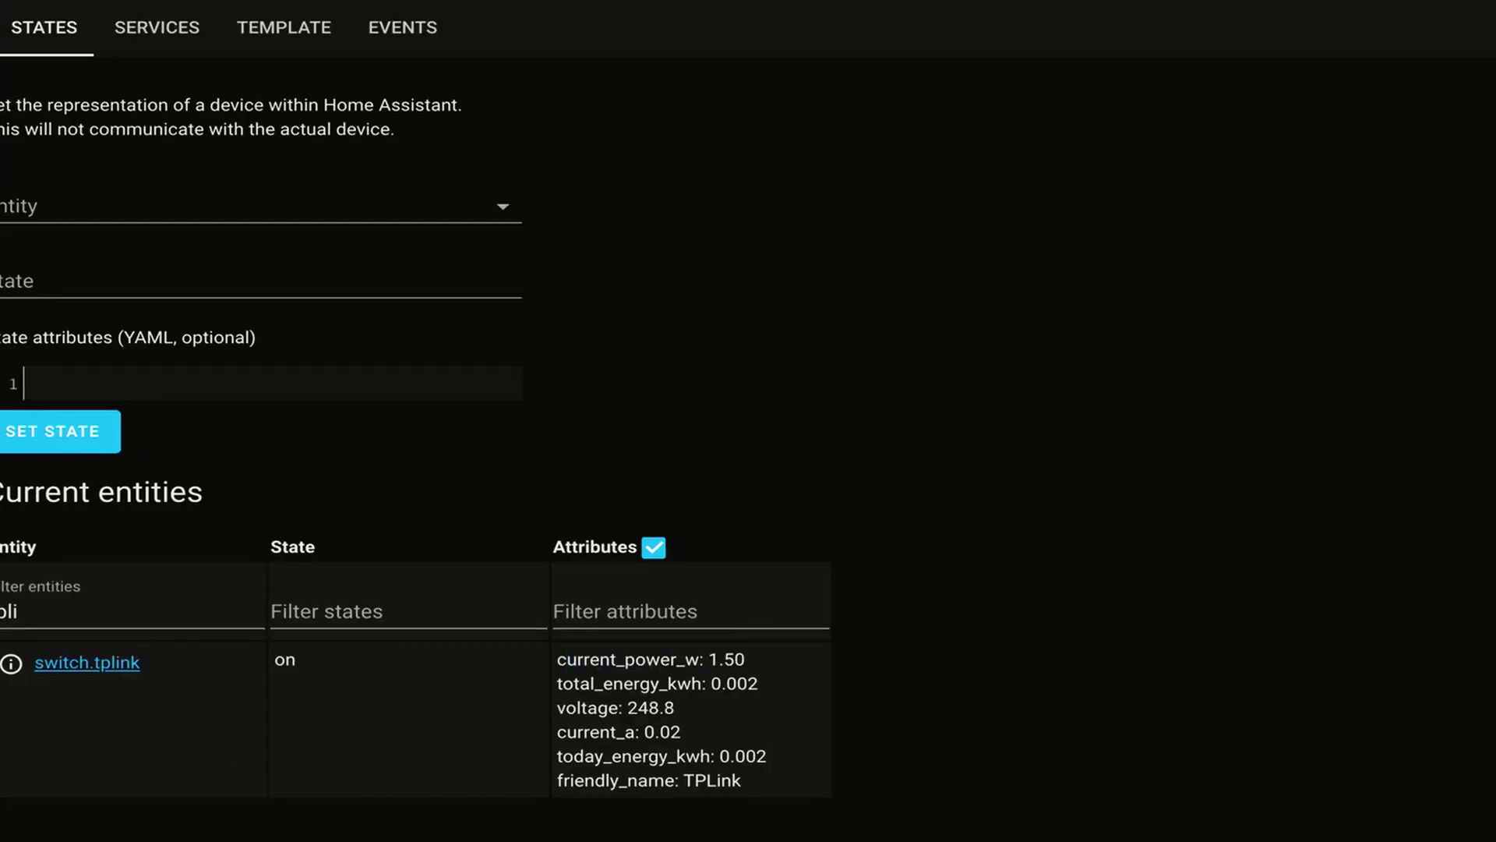
{"action": "mouse_move", "coordinate": [566, 708]}
{"action": "left_mouse_down"}
{"action": "mouse_move", "coordinate": [675, 708]}
{"action": "mouse_move", "coordinate": [679, 731]}
{"action": "mouse_move", "coordinate": [556, 732]}
{"action": "left_mouse_up"}
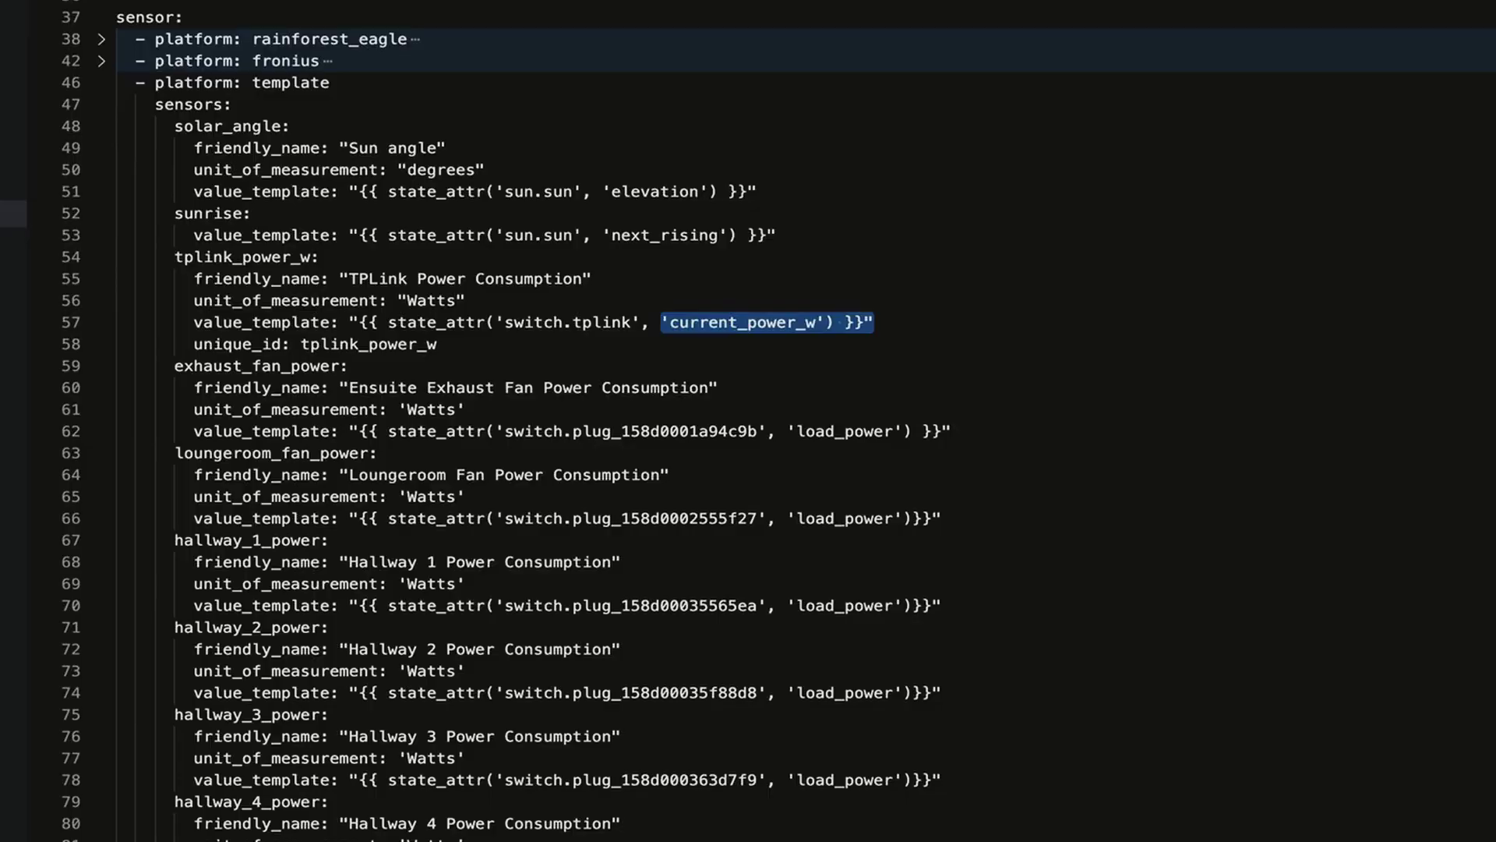
{"action": "left_click", "coordinate": [627, 648]}
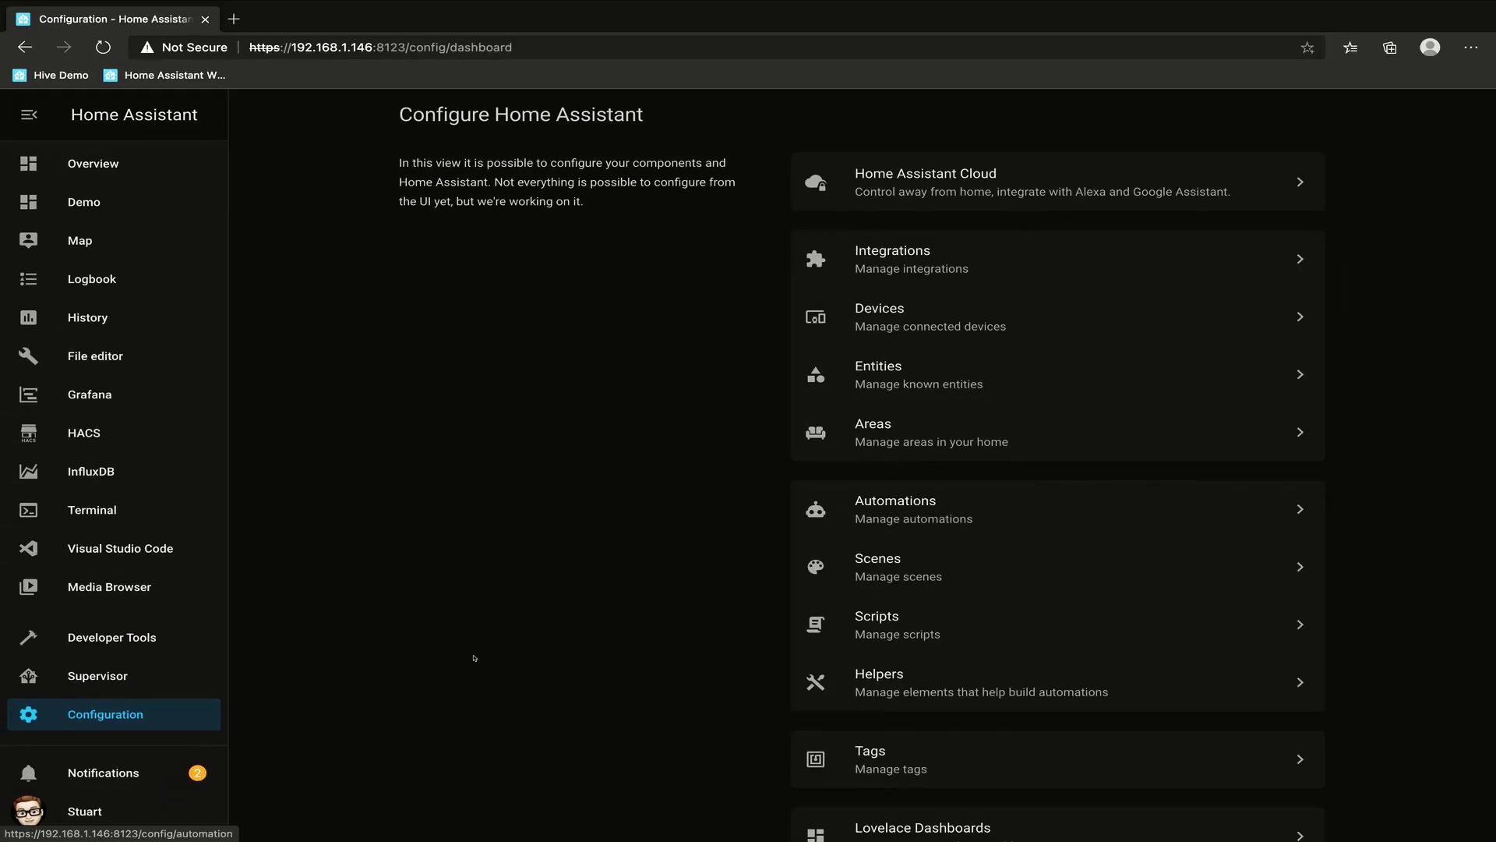
Check the configuration in the Server Controls and restart the Home Assistant server.
{"action": "scroll", "coordinate": [524, 671], "scroll_direction": "down", "scroll_amount": 7}
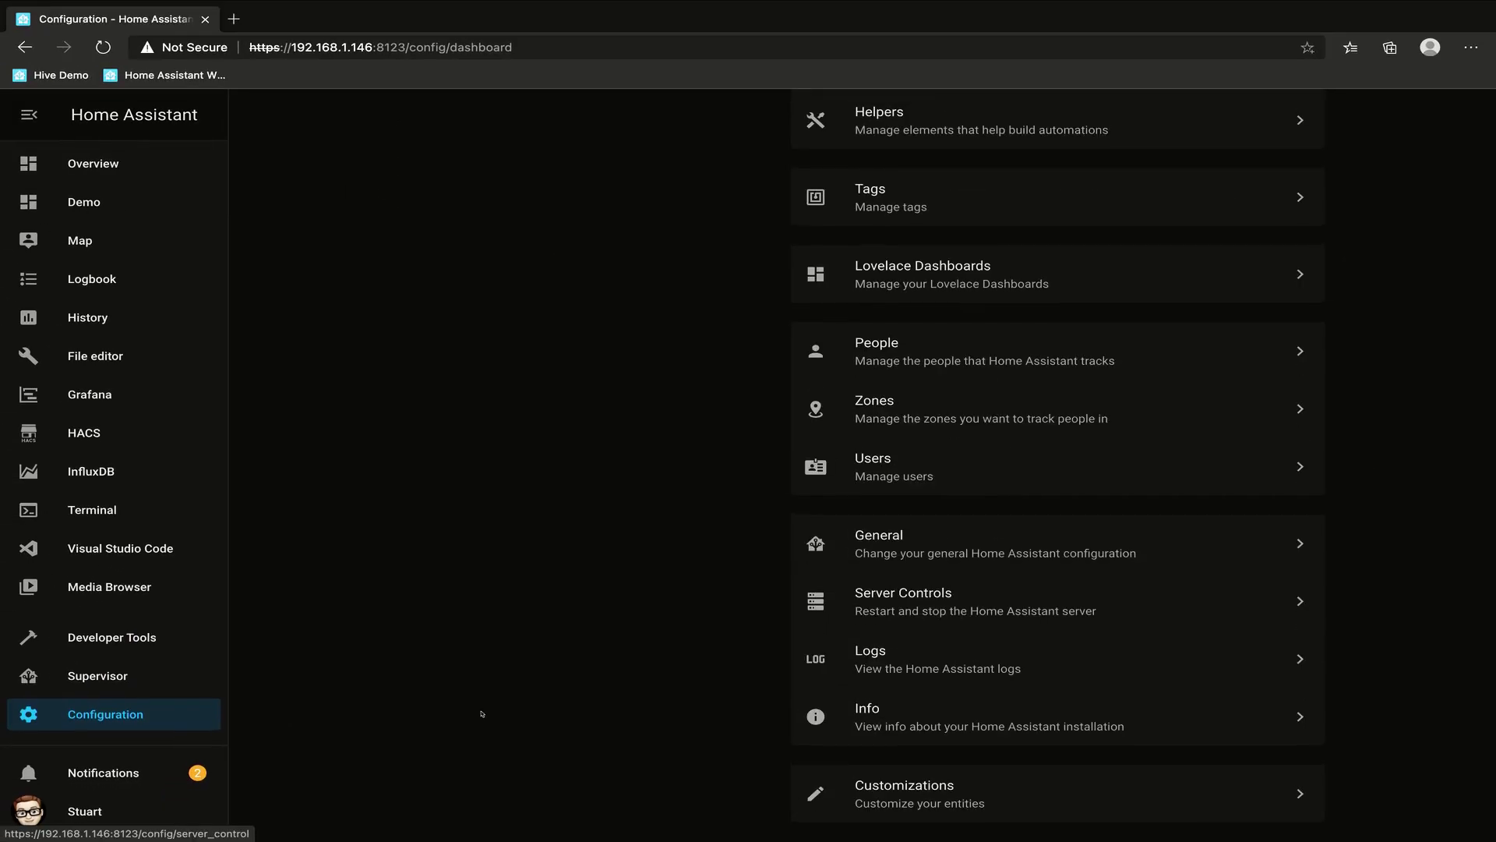
{"action": "left_click", "coordinate": [904, 600]}
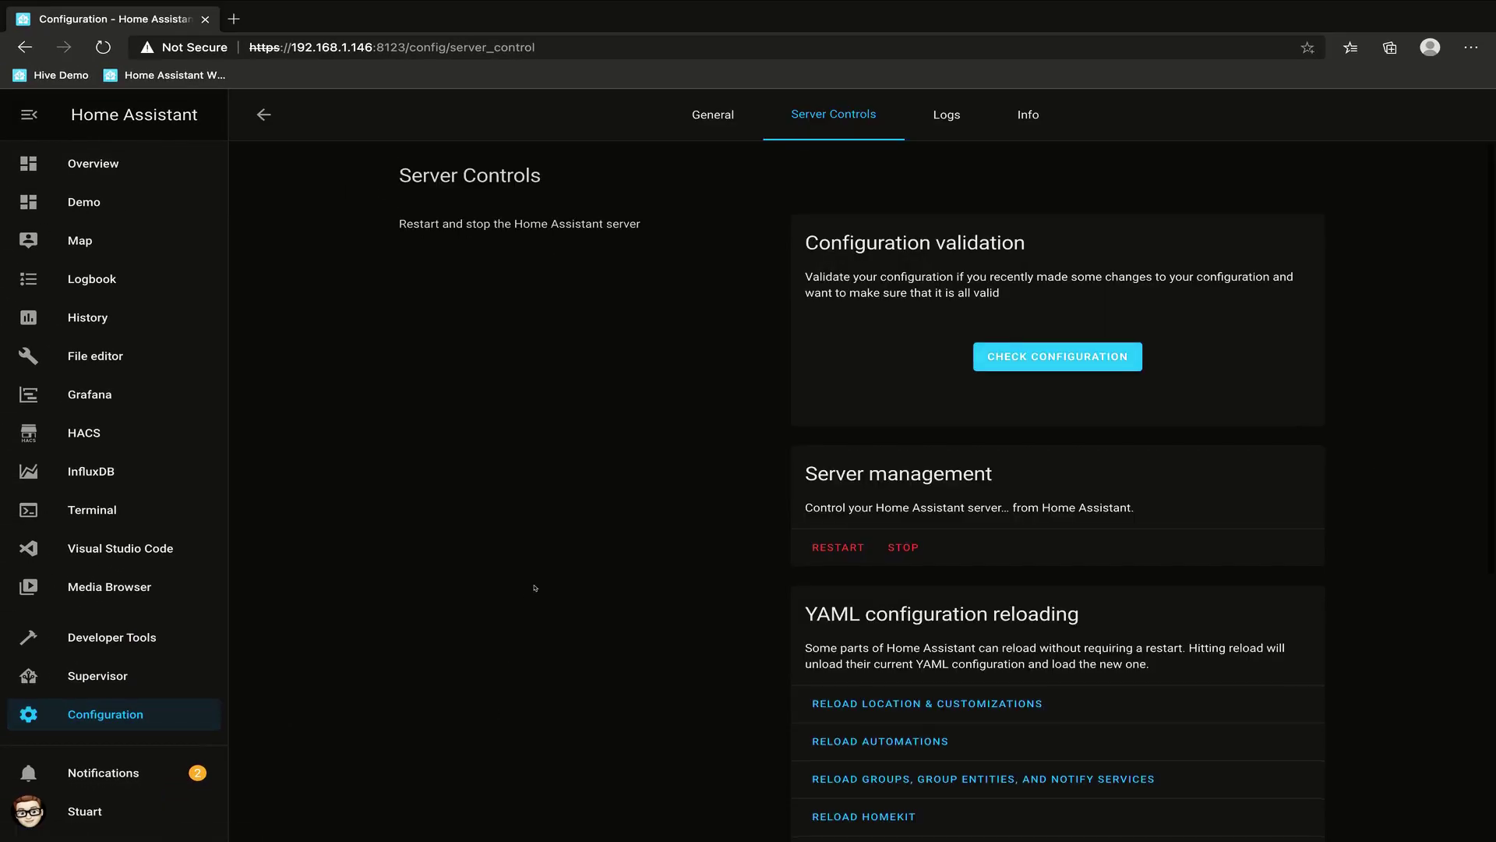
{"action": "left_click", "coordinate": [1058, 357]}
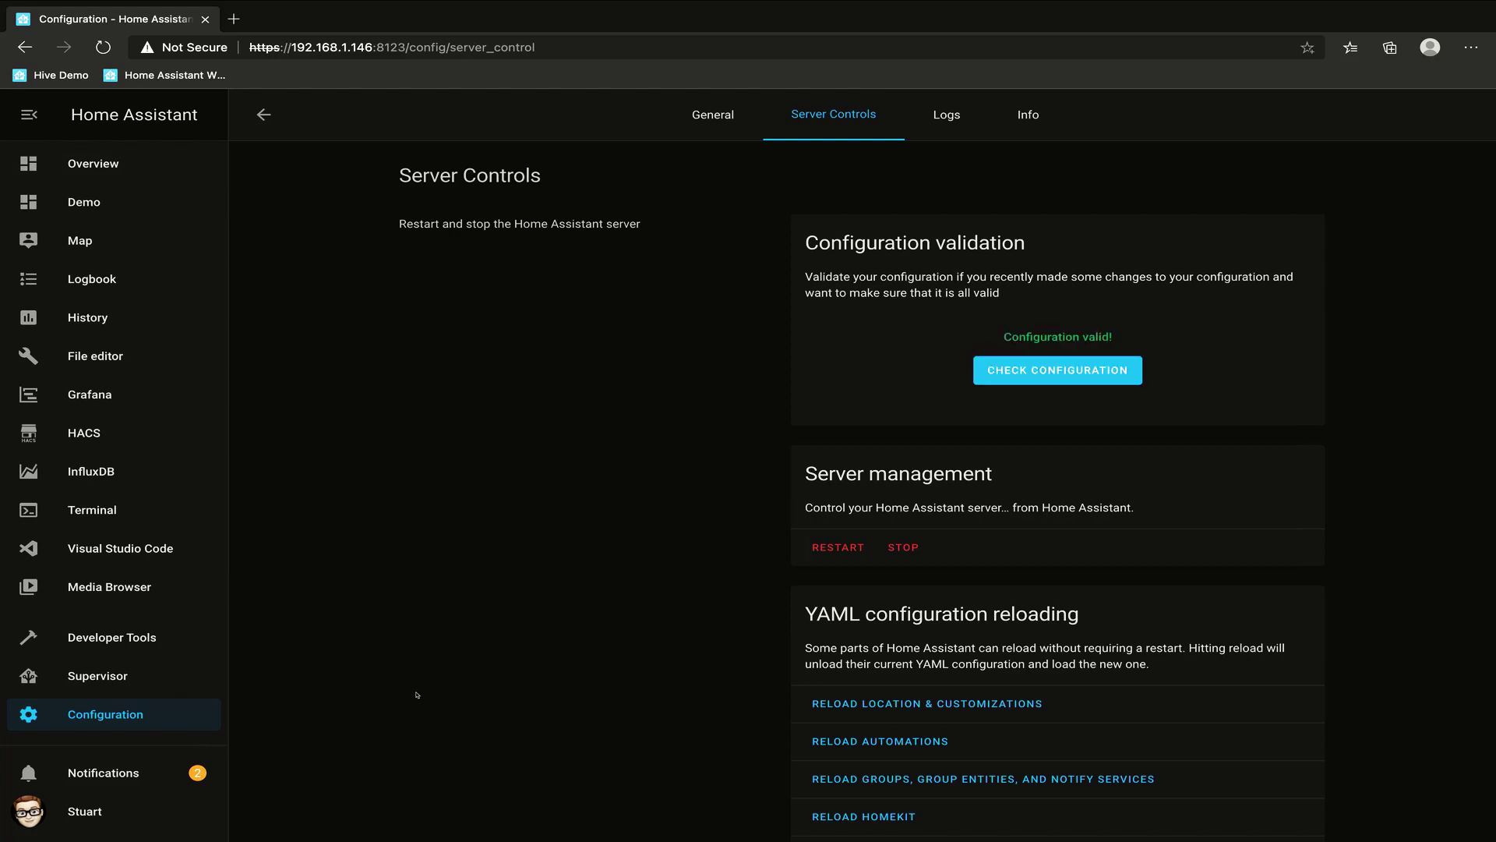
{"action": "left_click", "coordinate": [838, 547]}
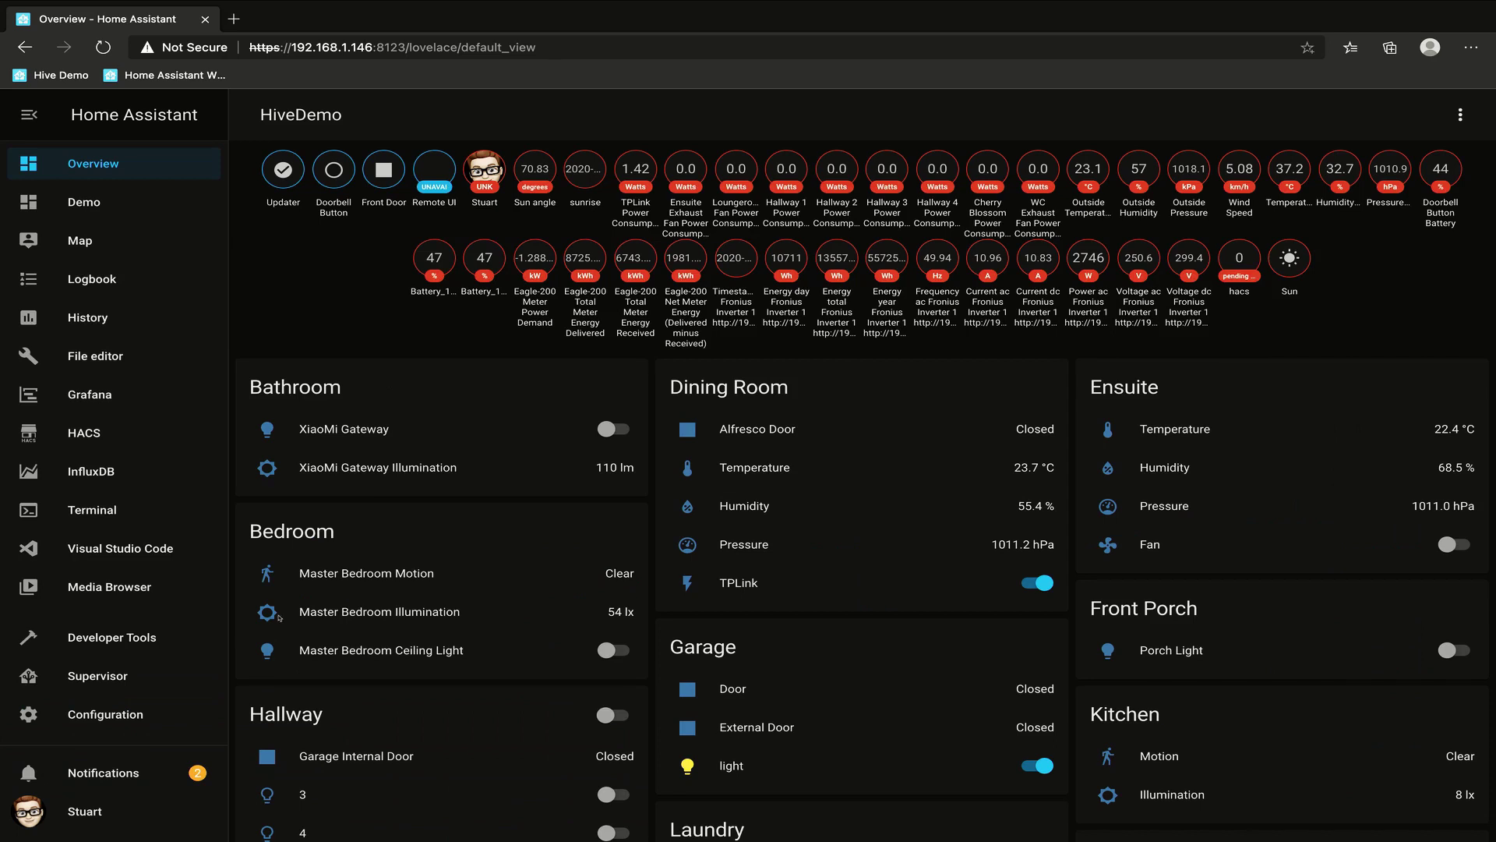
View the history details of the TPLink Power Consumption sensor on the Overview dashboard and close them.
{"action": "scroll", "coordinate": [313, 507], "scroll_direction": "down", "scroll_amount": 1}
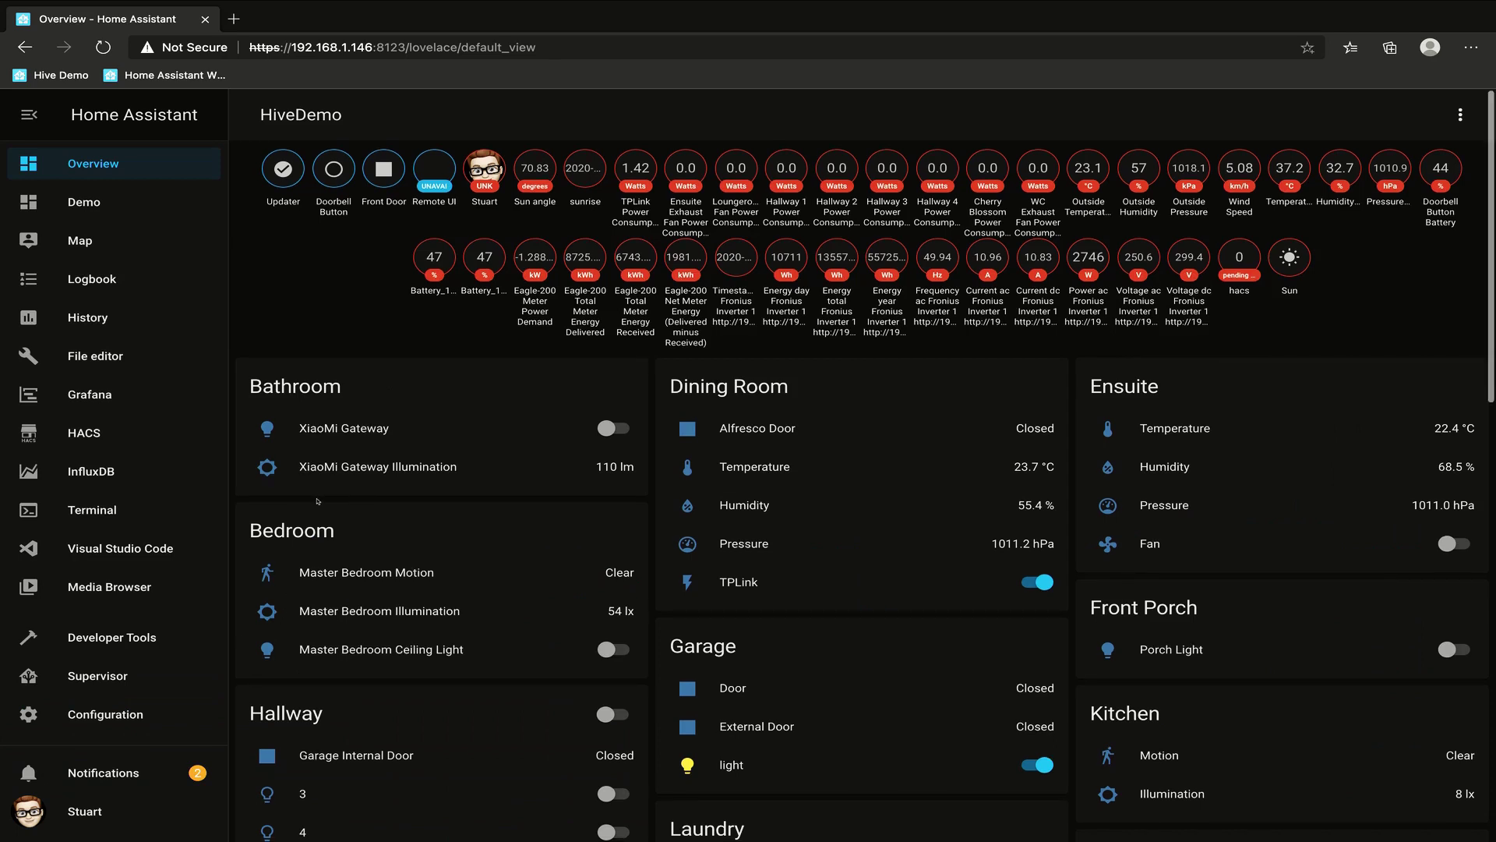
{"action": "left_click", "coordinate": [636, 170]}
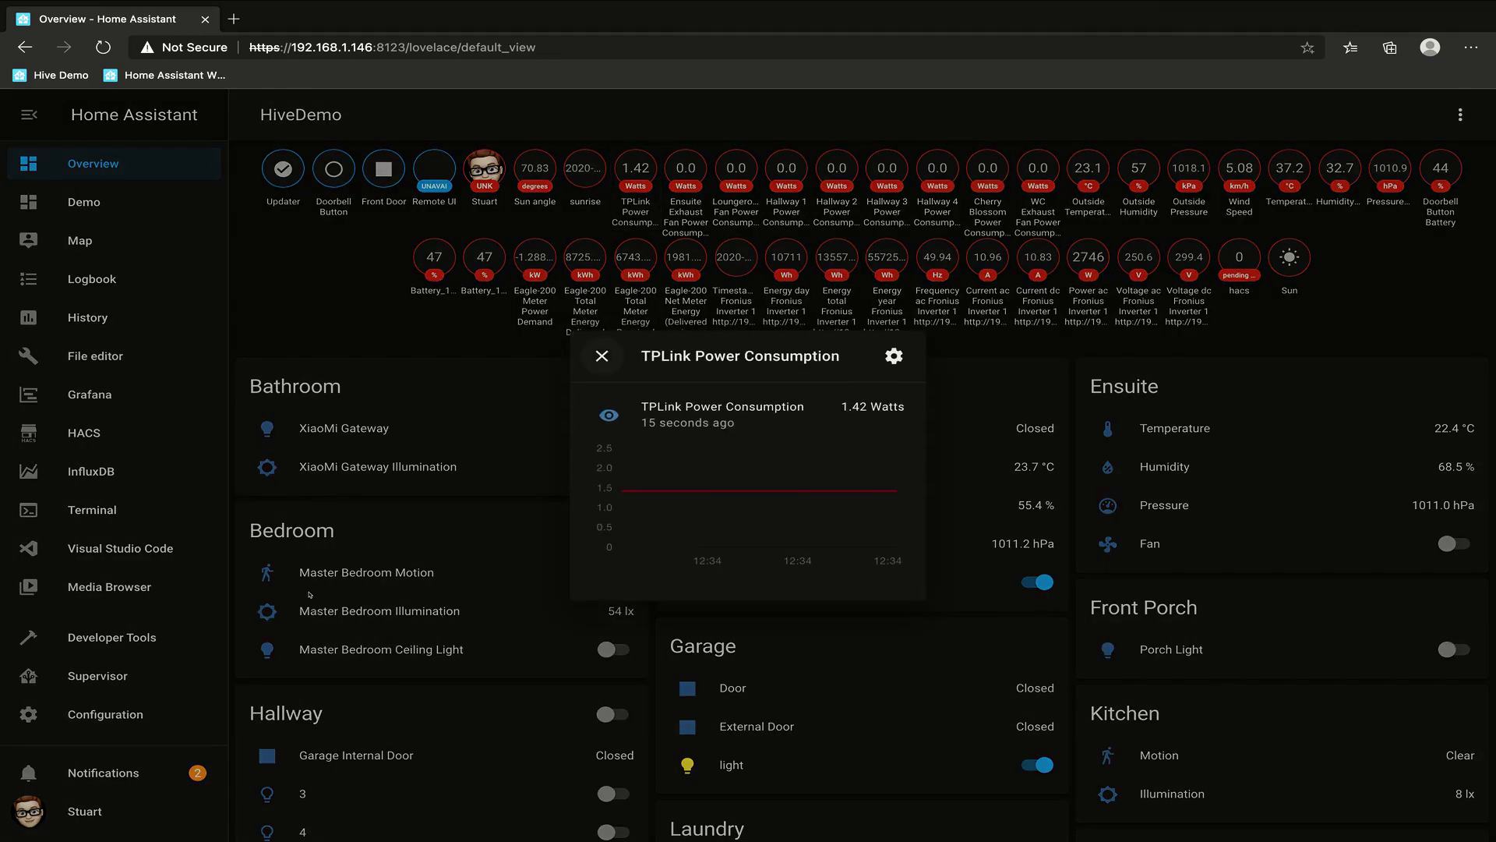
{"action": "left_click", "coordinate": [315, 500]}
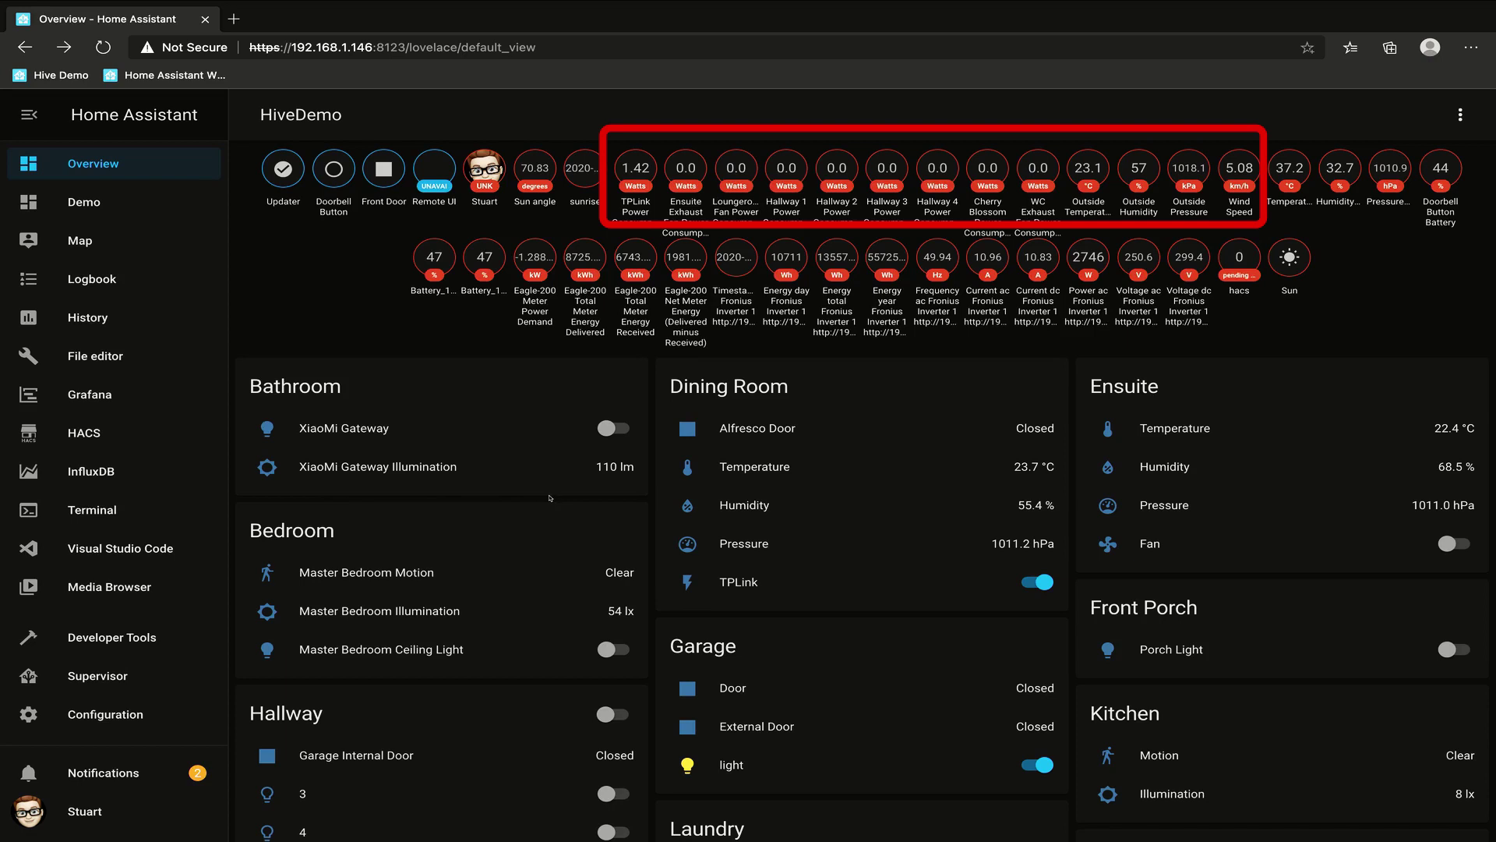
View the history details of the Outside Temperature and Outside Humidity sensors, closing each one.
{"action": "left_click", "coordinate": [1088, 167]}
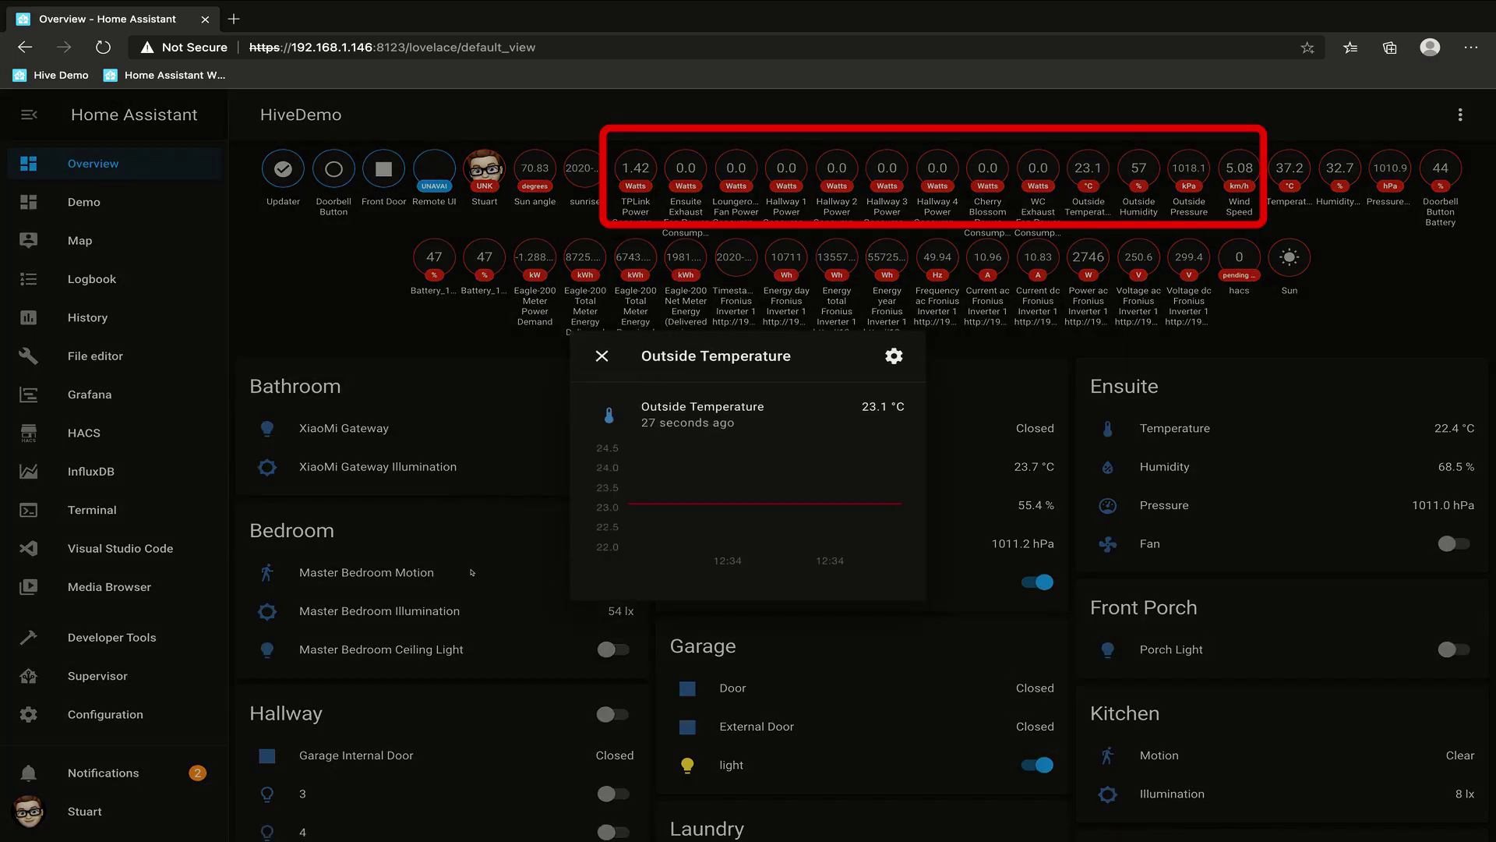
{"action": "left_click", "coordinate": [602, 356]}
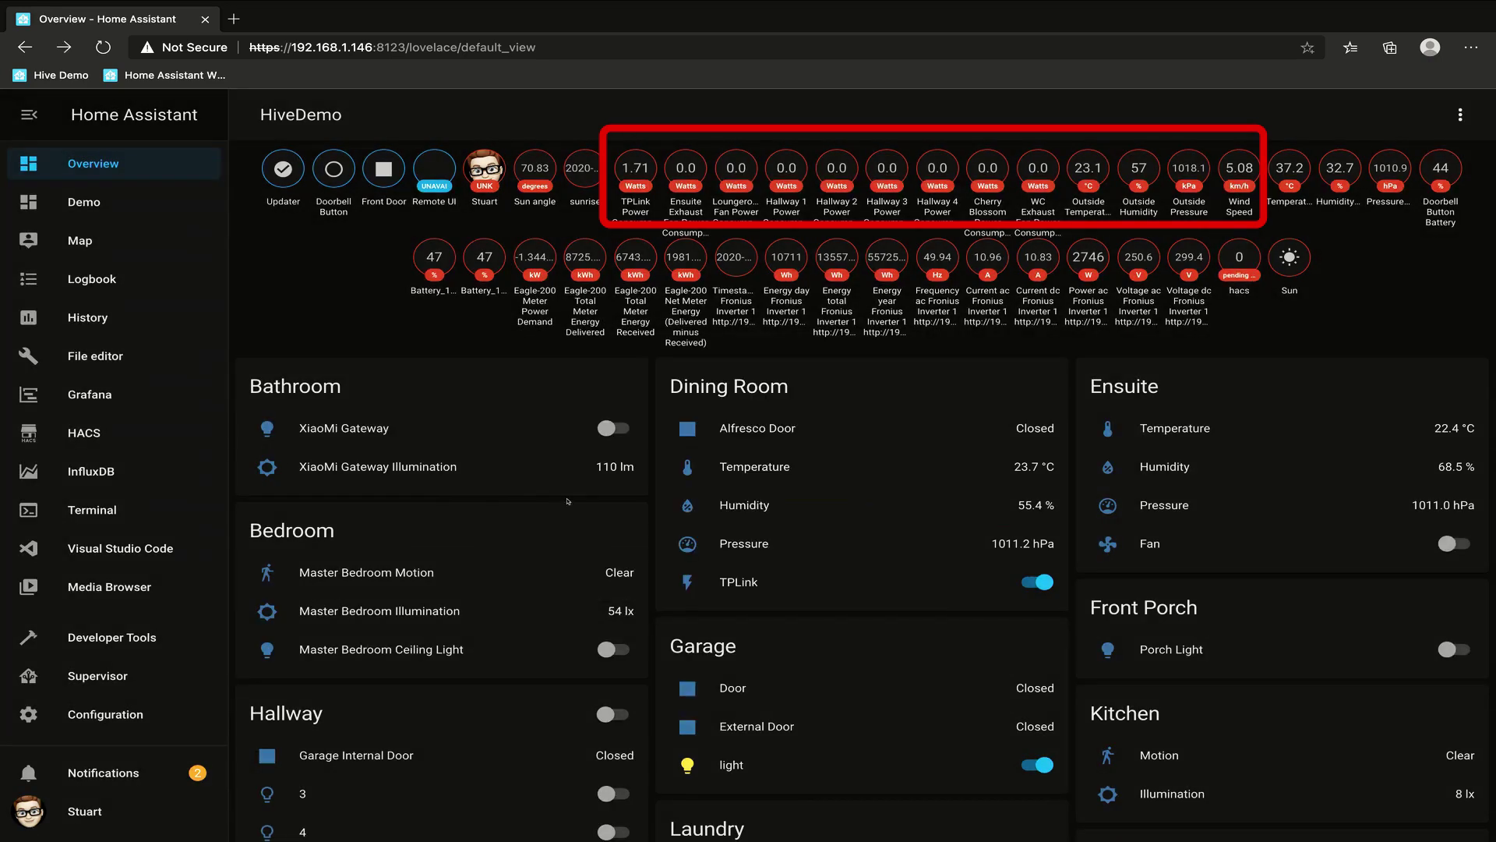
{"action": "left_click", "coordinate": [1138, 167]}
{"action": "key", "text": "Escape"}
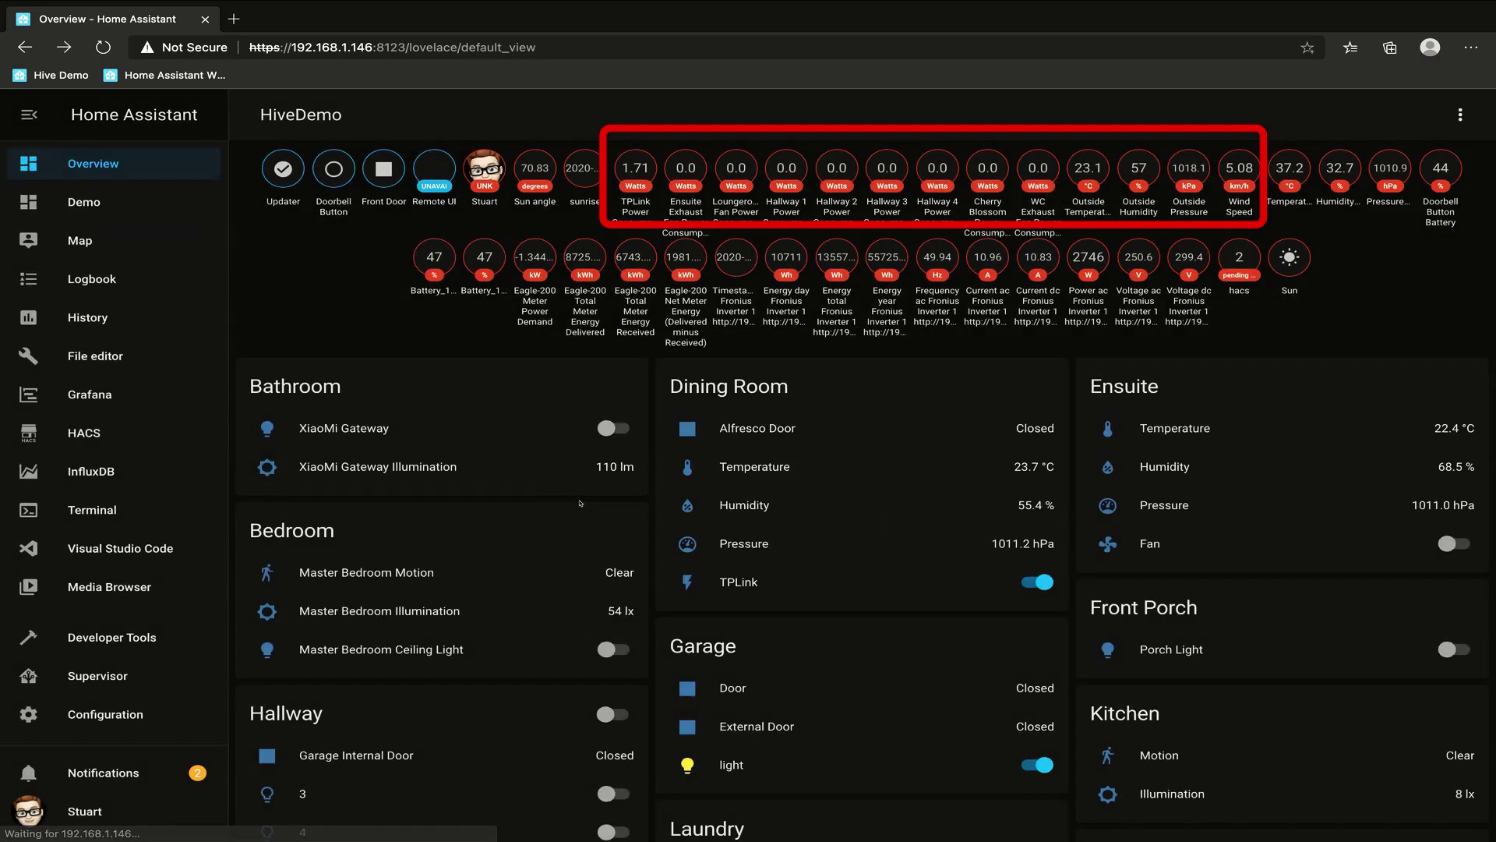